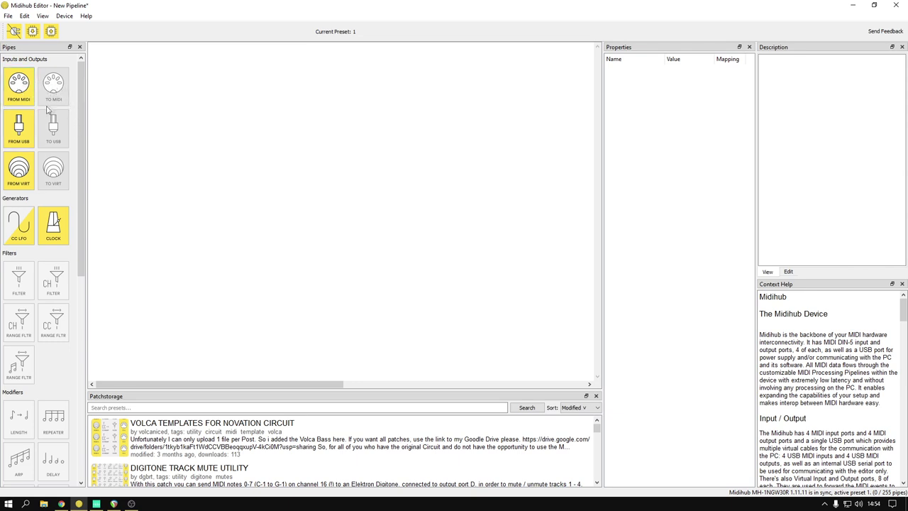
# Step: Add a FROM MIDI input pipe to the empty pipeline
pyautogui.scroll(-1, 37, 174)
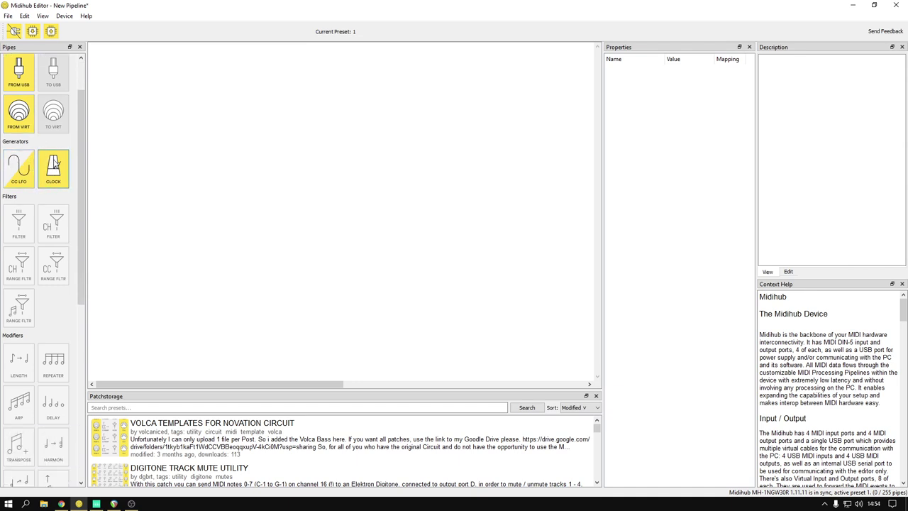
pyautogui.scroll(-1, 47, 190)
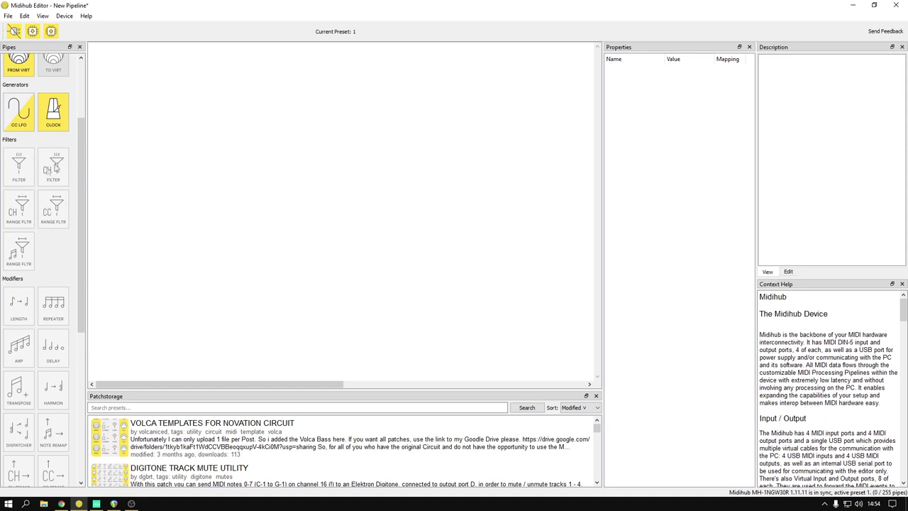
pyautogui.scroll(-5, 59, 166)
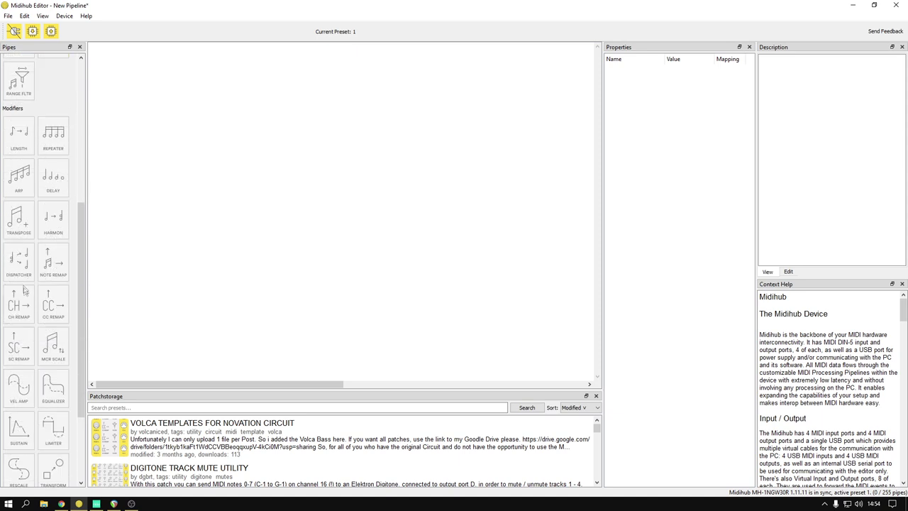
pyautogui.scroll(-2, 51, 245)
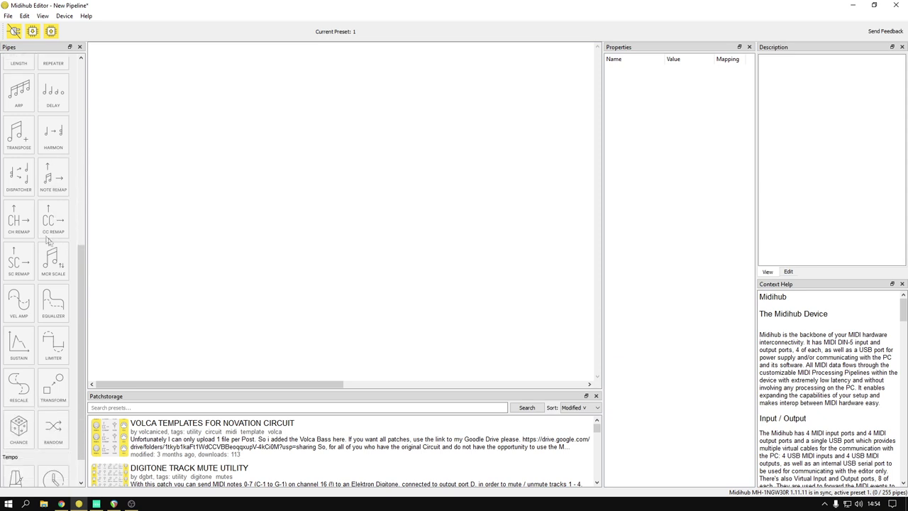
pyautogui.scroll(-1, 39, 240)
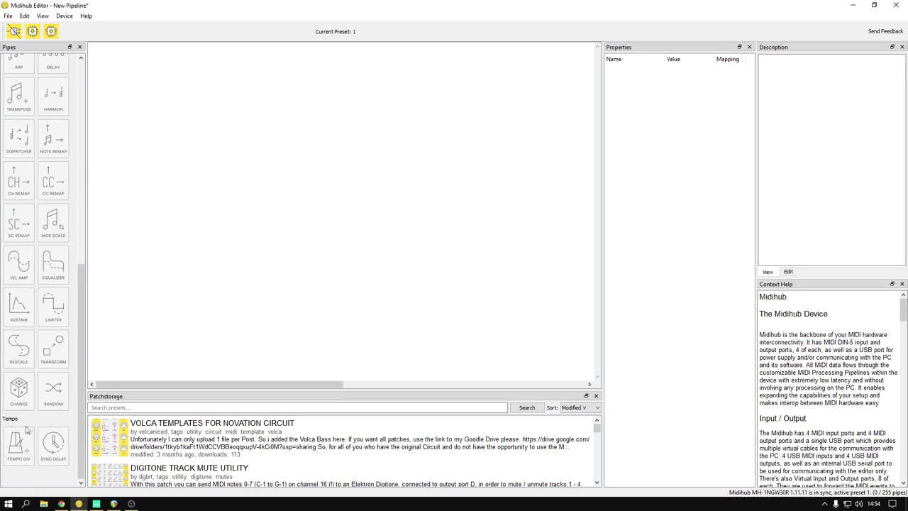
pyautogui.scroll(10, 41, 444)
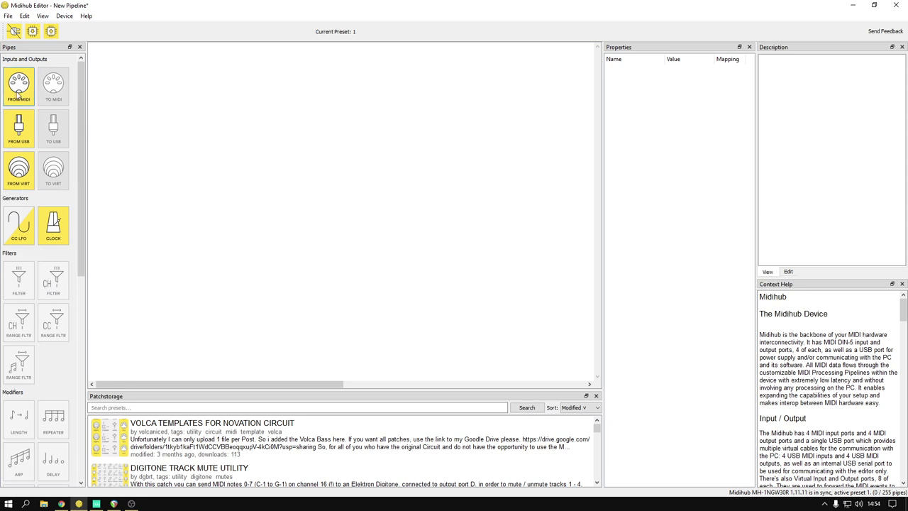
pyautogui.moveTo(15, 90); pyautogui.dragTo(100, 64)
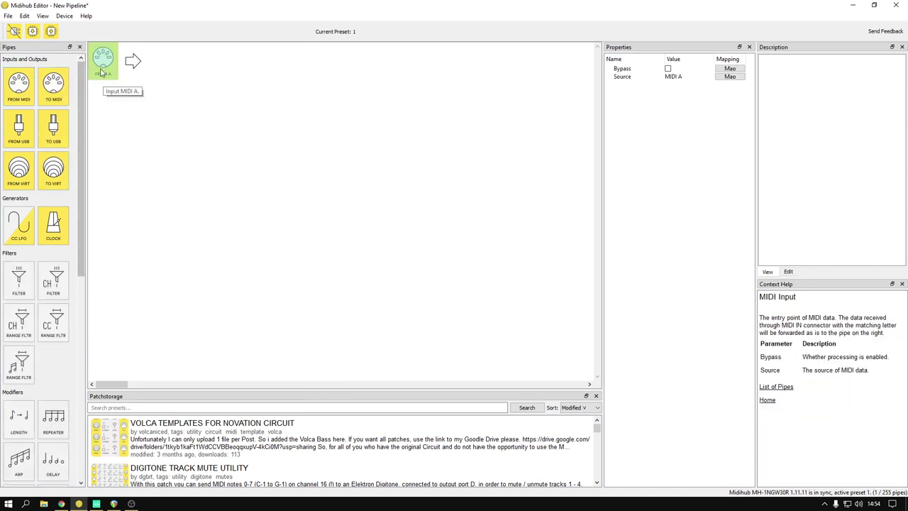
pyautogui.click(125, 111)
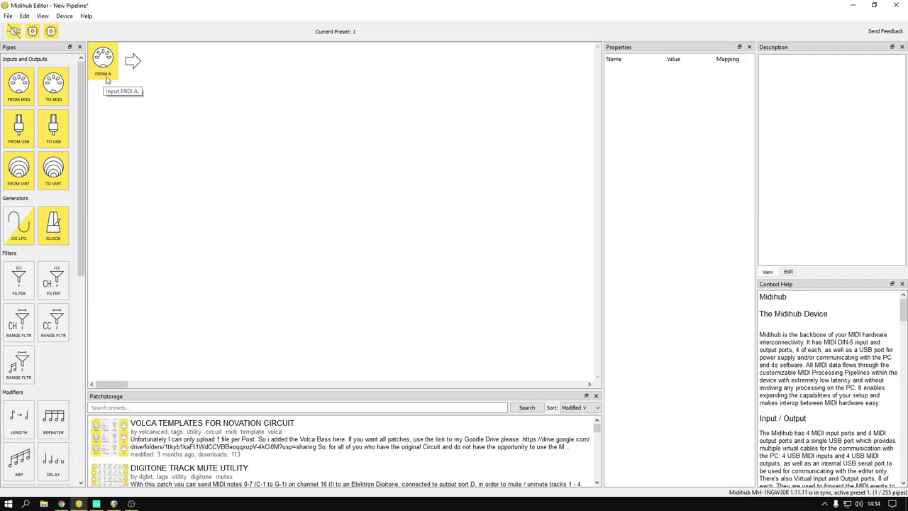
# Step: Keep the input source at MIDI A and add a TO MIDI output right after it
pyautogui.click(107, 79)
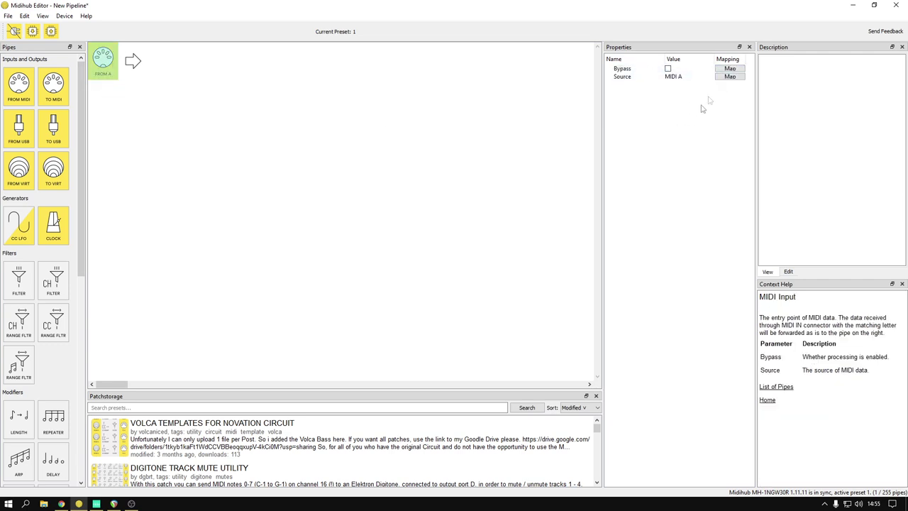
pyautogui.click(680, 78)
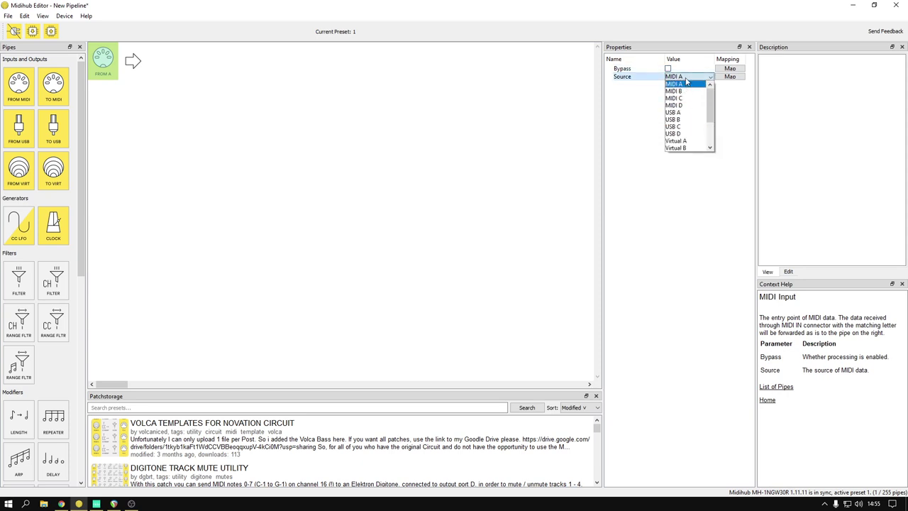
pyautogui.click(686, 84)
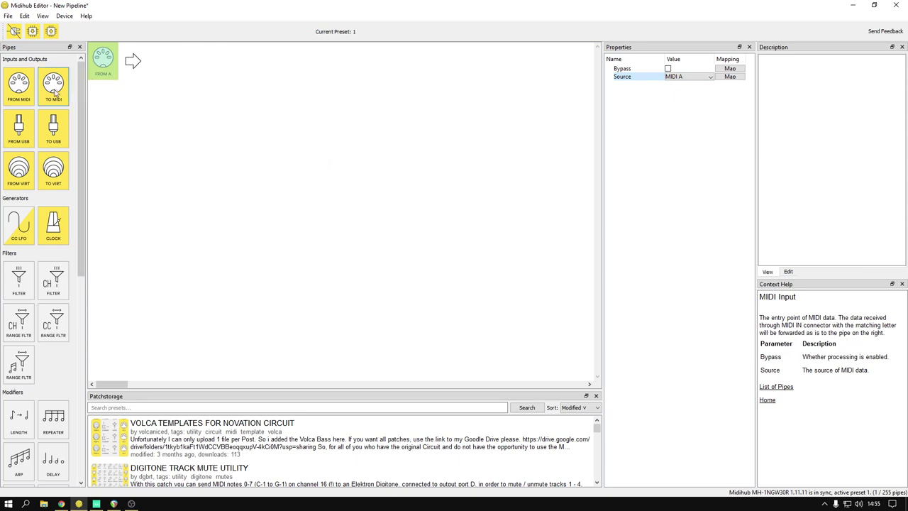
pyautogui.moveTo(52, 92); pyautogui.dragTo(135, 64)
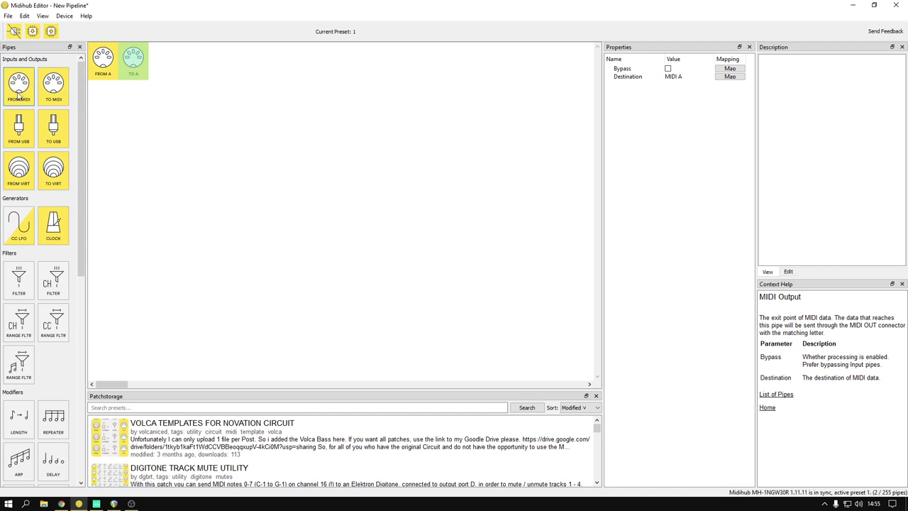
pyautogui.moveTo(19, 89); pyautogui.dragTo(110, 99)
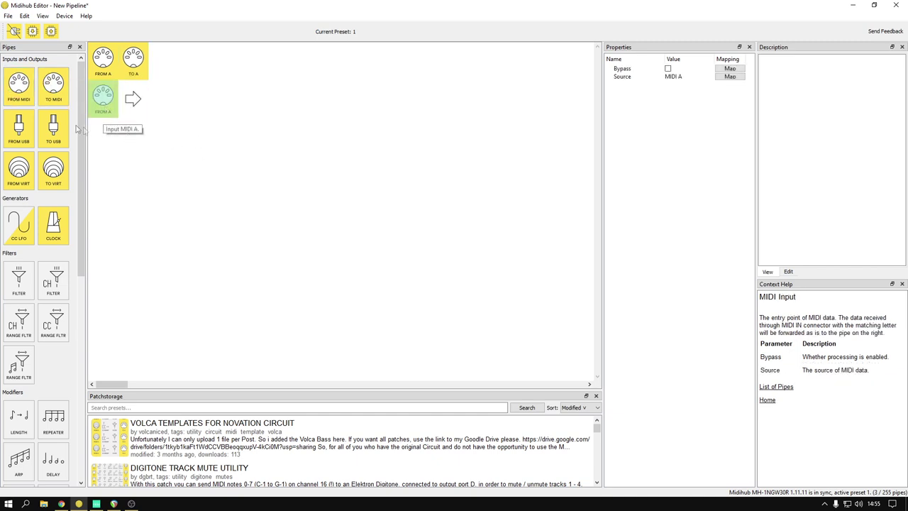
pyautogui.moveTo(53, 89); pyautogui.dragTo(135, 105)
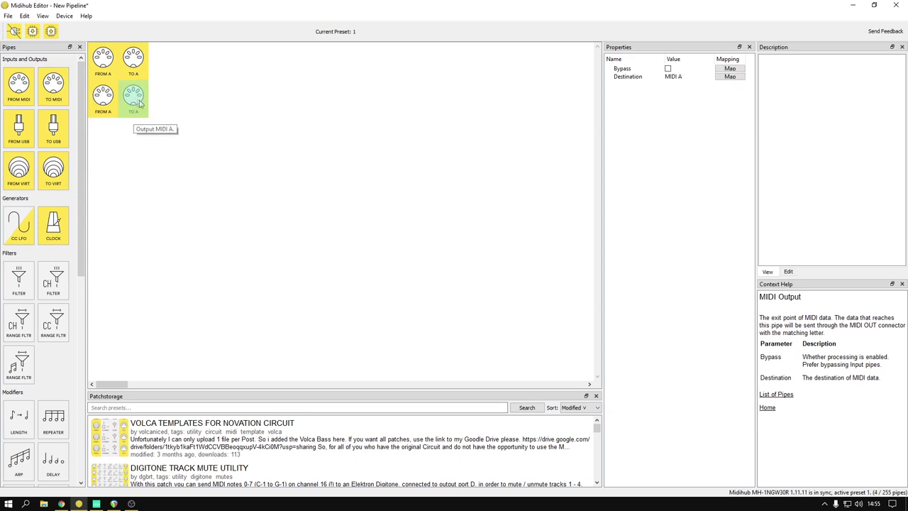
pyautogui.click(678, 77)
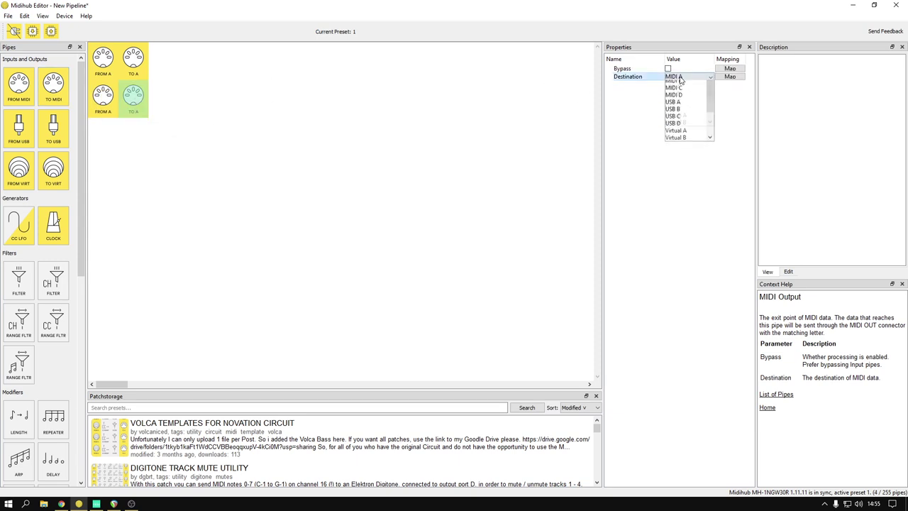
pyautogui.click(674, 88)
pyautogui.click(310, 157)
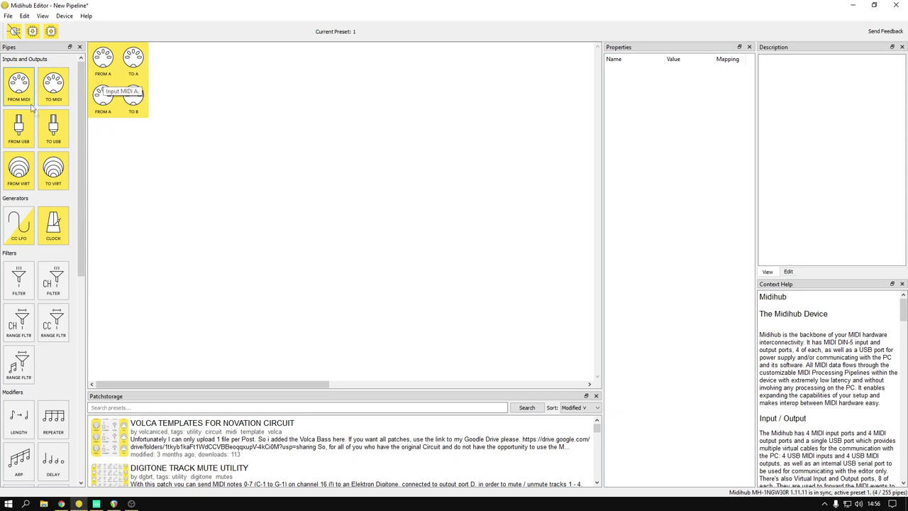
pyautogui.click(102, 104)
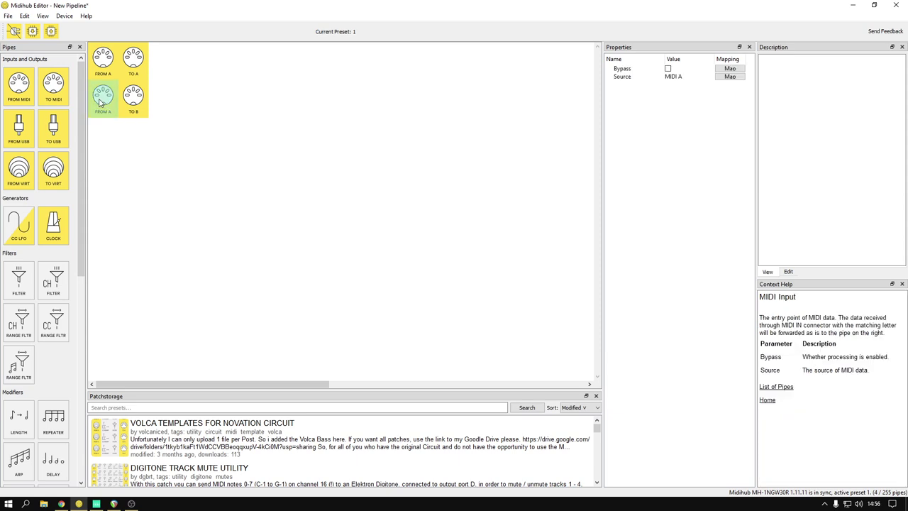
pyautogui.rightClick(102, 103)
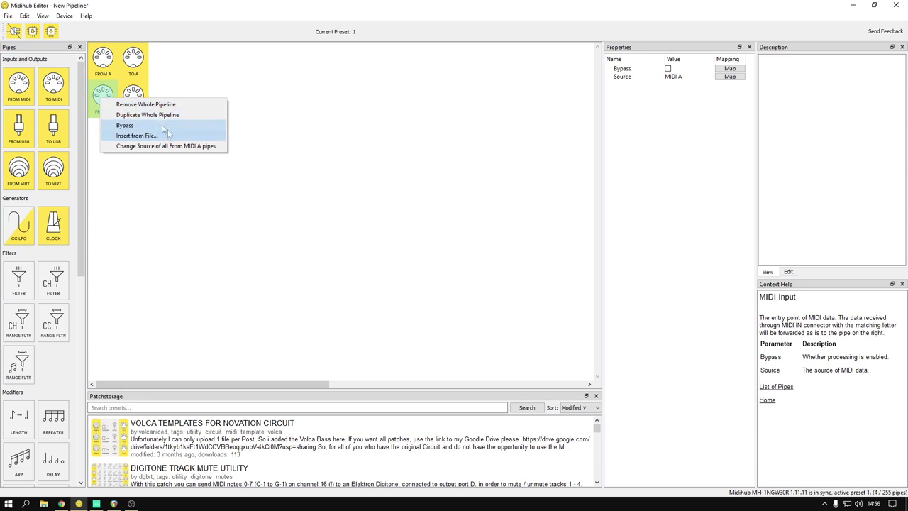
pyautogui.click(148, 107)
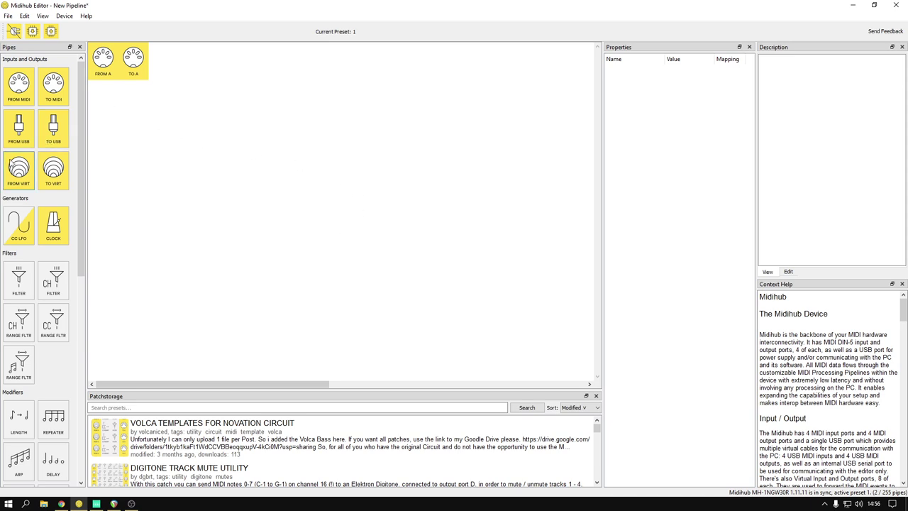
# Step: Insert a Transform pipe between FROM A and TO A, review its settings, and open the NTS-1 MIDI chart
pyautogui.scroll(-5, 7, 135)
pyautogui.scroll(-3, 7, 124)
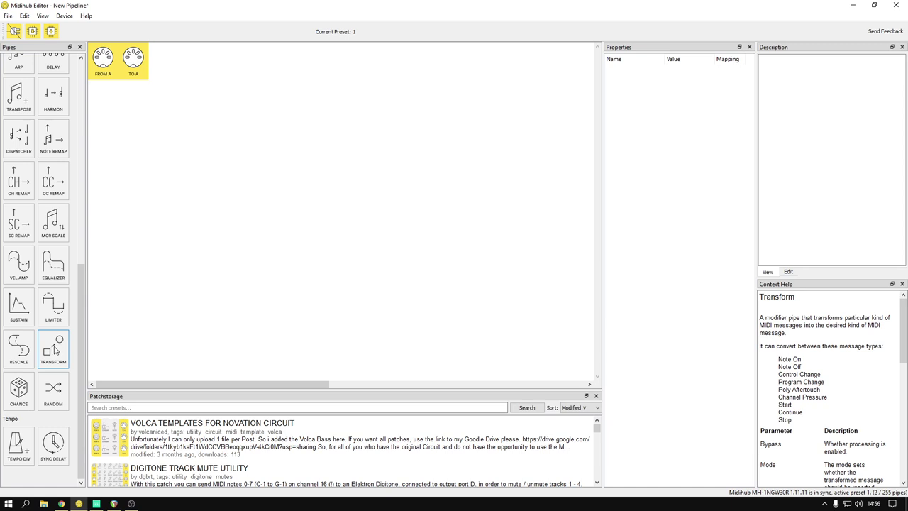
pyautogui.moveTo(55, 349); pyautogui.dragTo(133, 64)
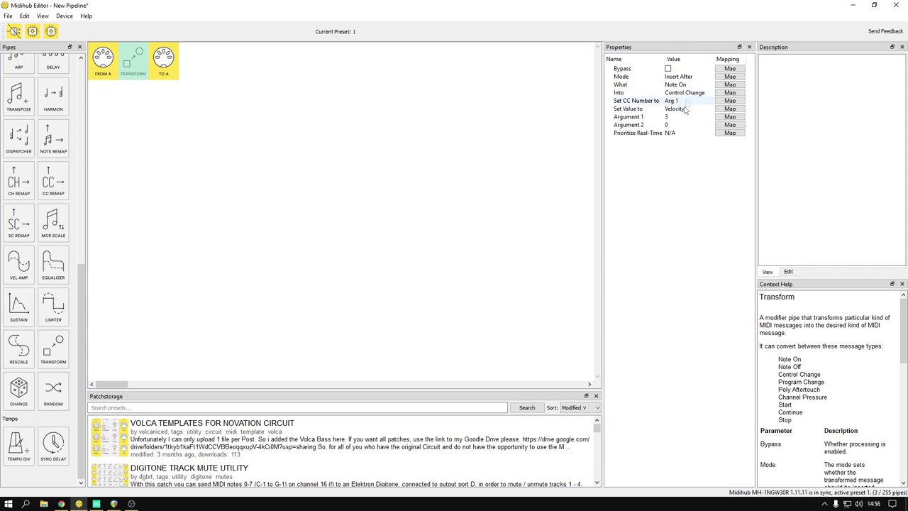
pyautogui.click(622, 87)
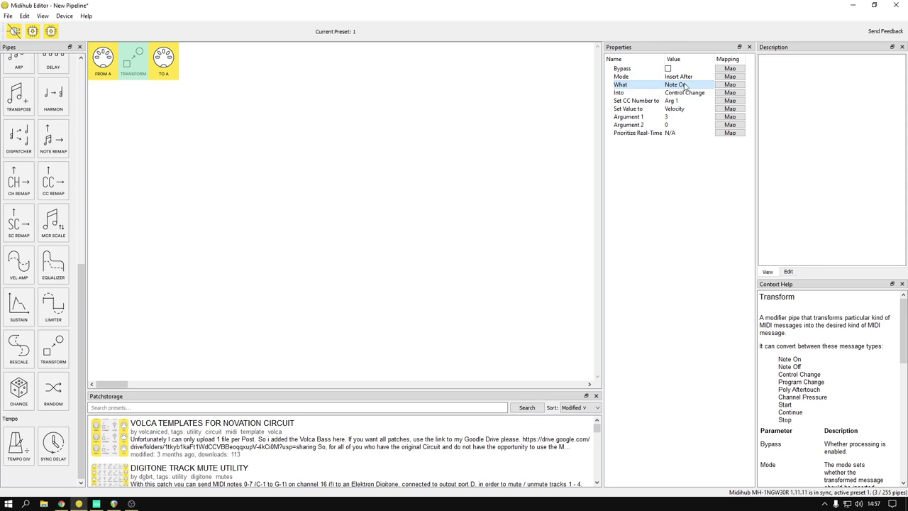
pyautogui.click(686, 93)
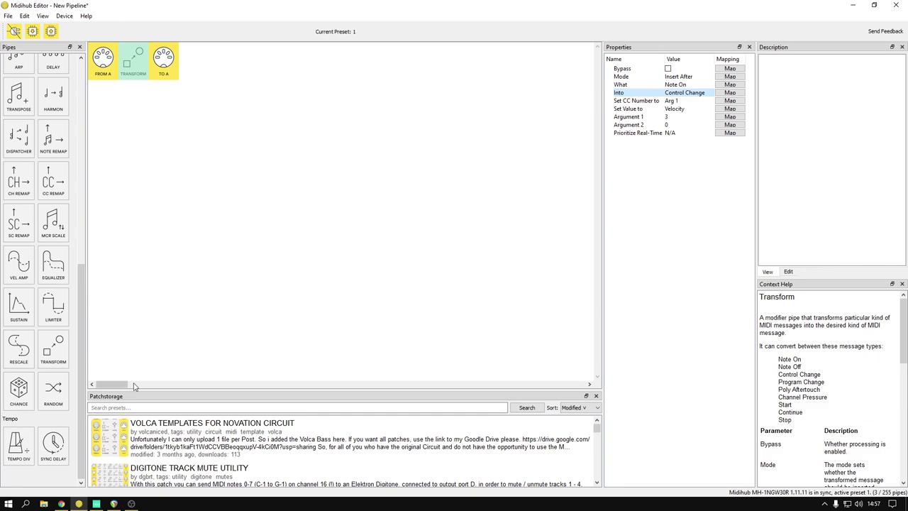
pyautogui.click(61, 503)
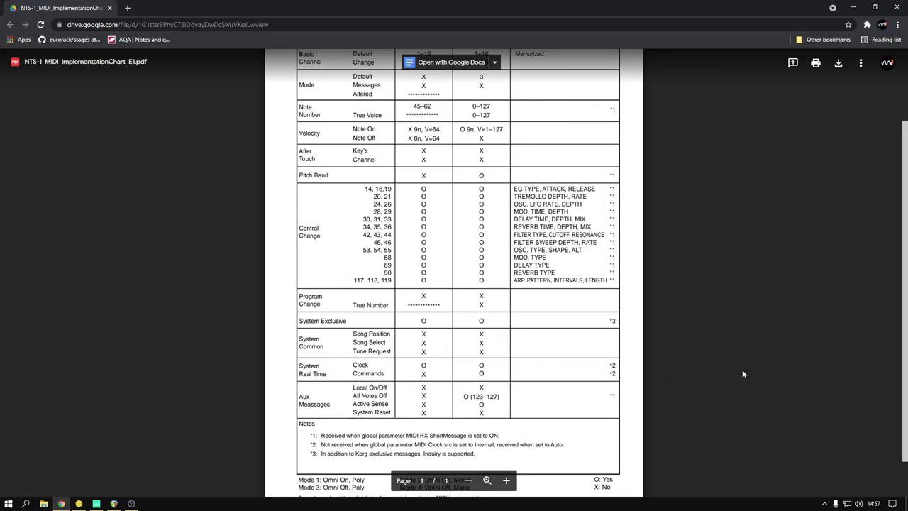
pyautogui.scroll(3, 514, 225)
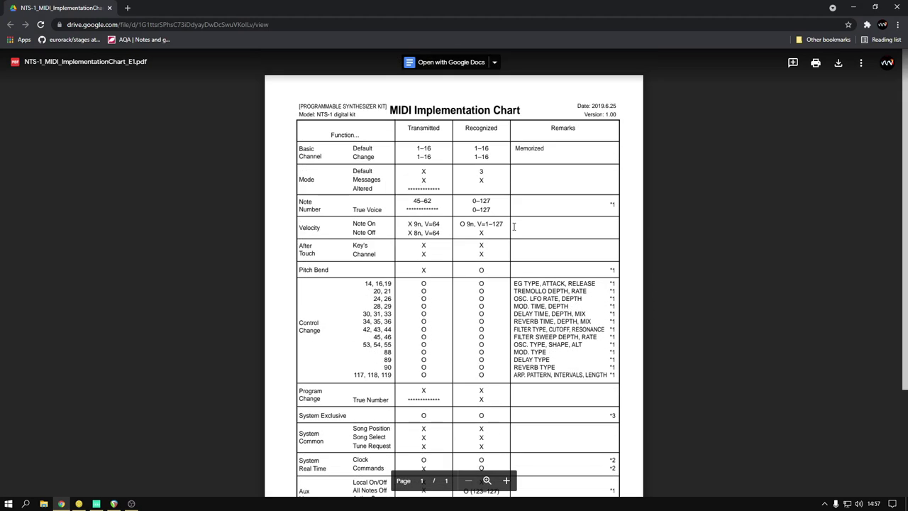
pyautogui.scroll(-3, 514, 225)
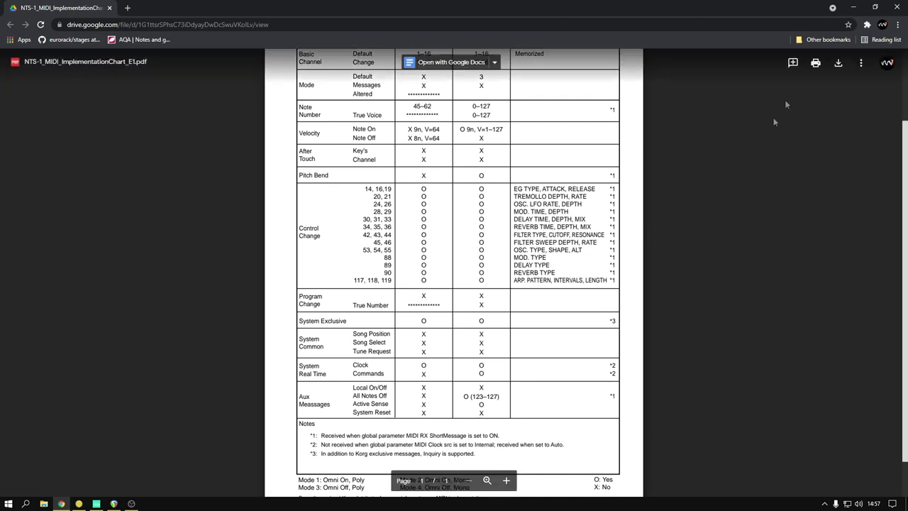
pyautogui.click(853, 6)
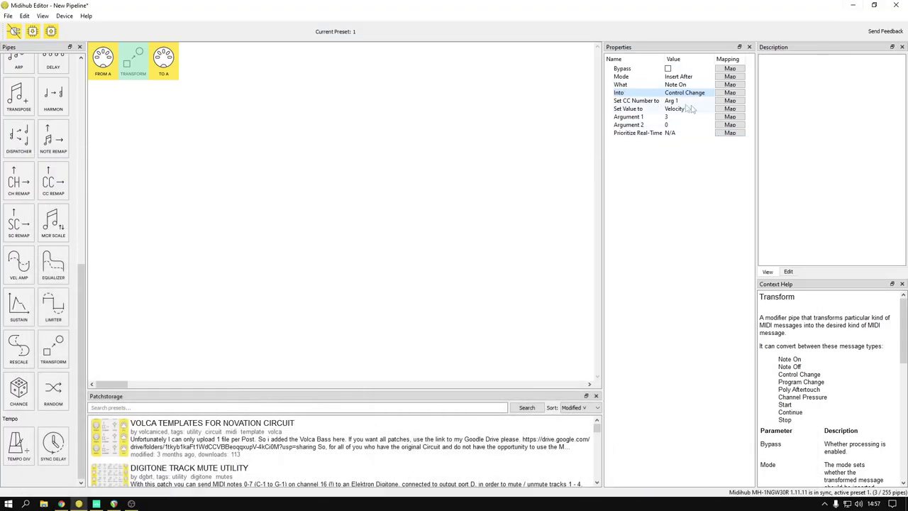
# Step: Set the Transform's Argument 1 to CC number 43
pyautogui.click(647, 101)
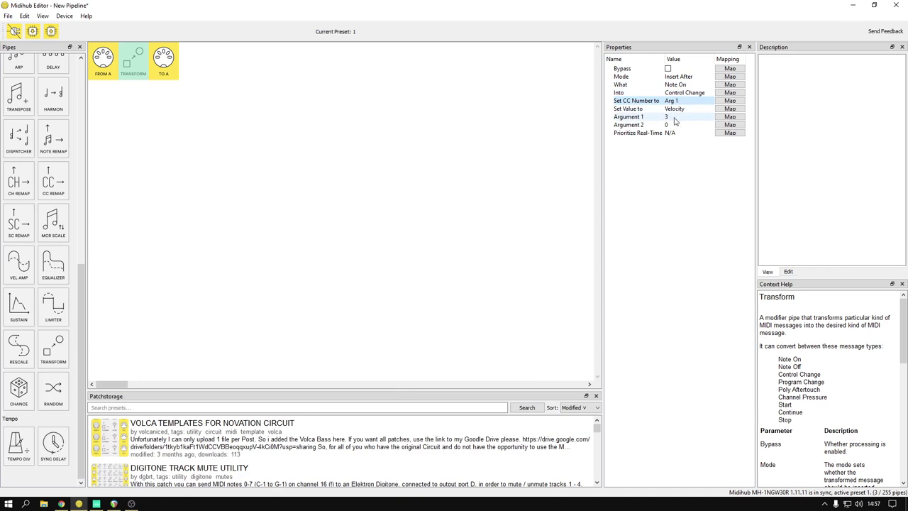
pyautogui.click(675, 118)
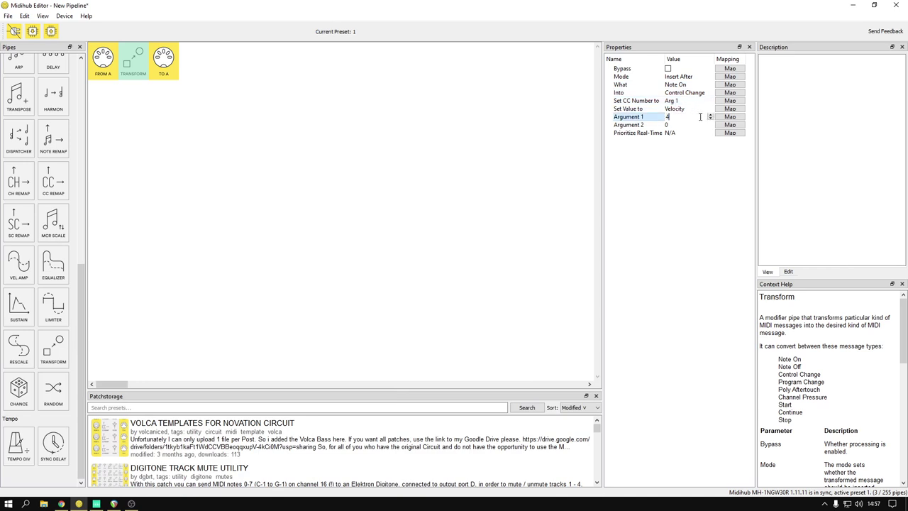
pyautogui.click(691, 110)
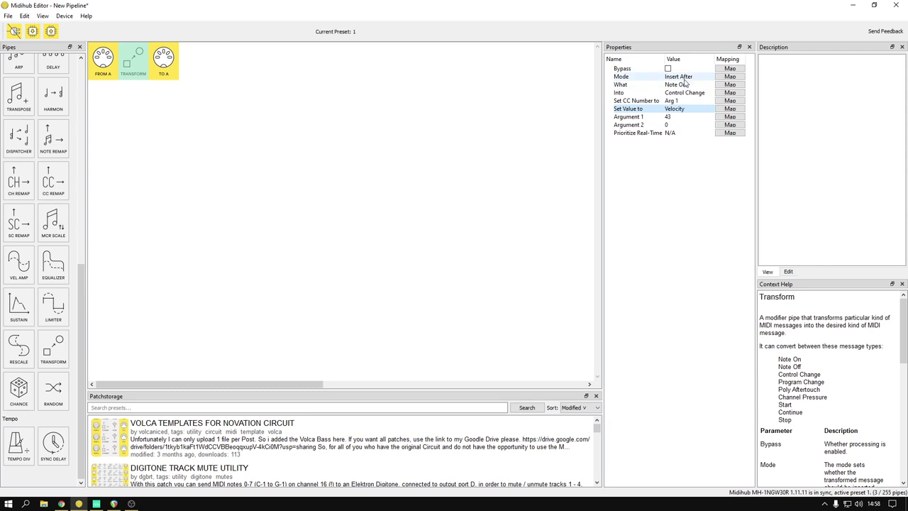
# Step: Change the Transform mode to Insert Before
pyautogui.click(671, 80)
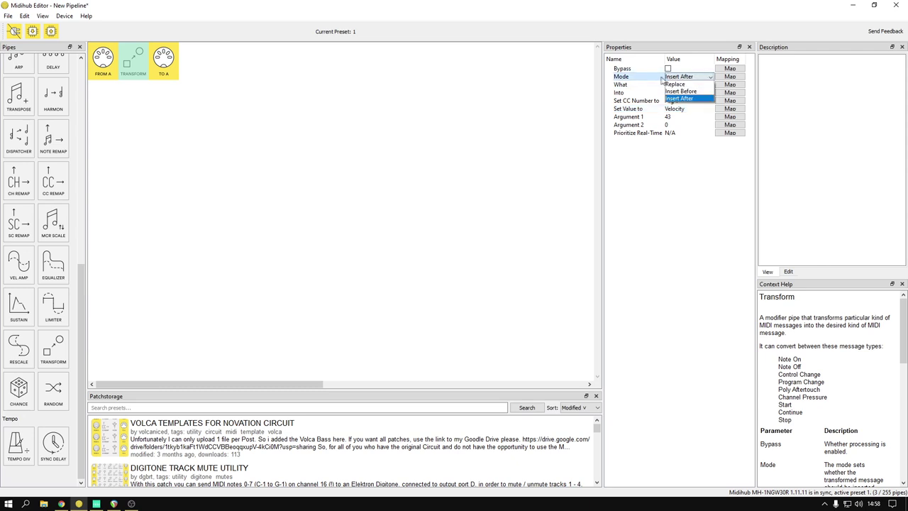
pyautogui.click(697, 92)
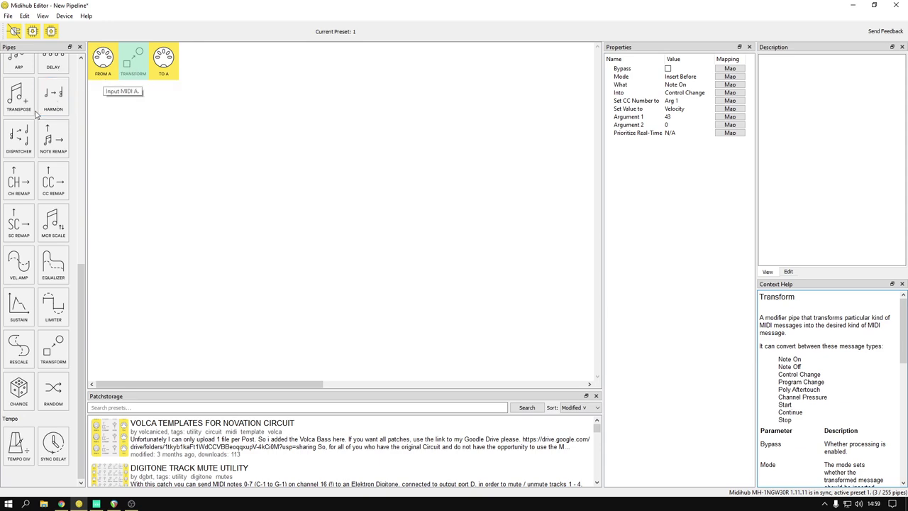
pyautogui.scroll(10, 35, 115)
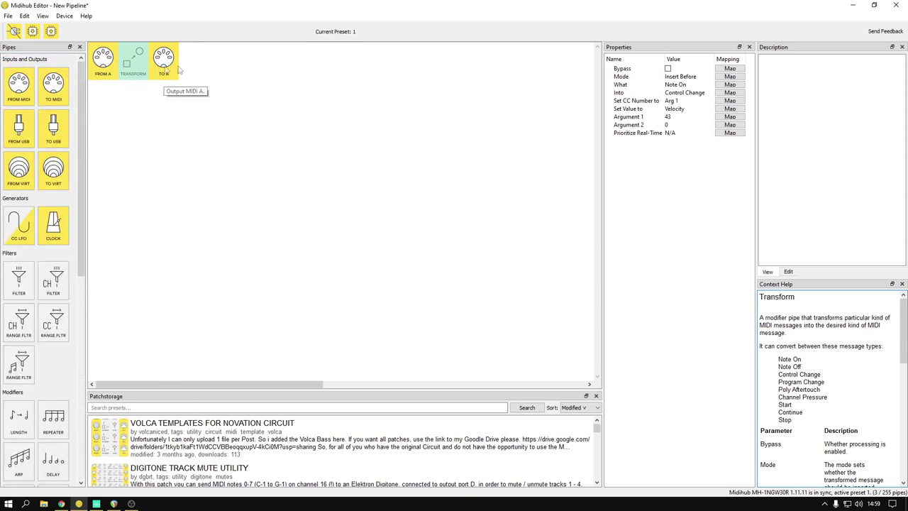
# Step: Scroll the view up and down to inspect the pipeline
pyautogui.scroll(-10, 32, 188)
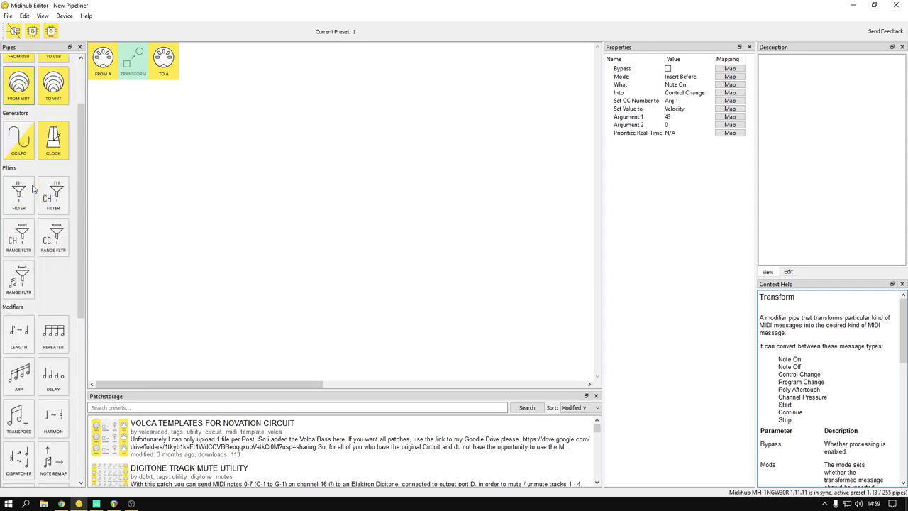
pyautogui.scroll(10, 32, 189)
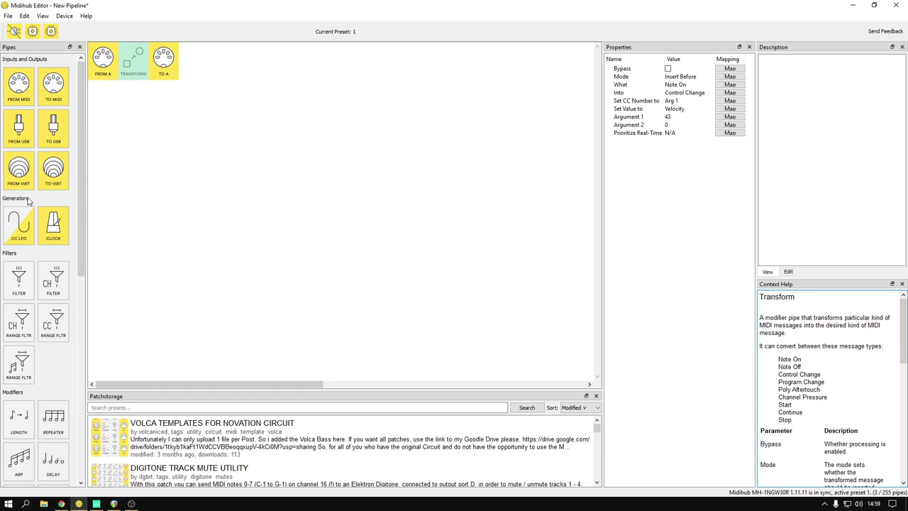
pyautogui.scroll(-10, 28, 201)
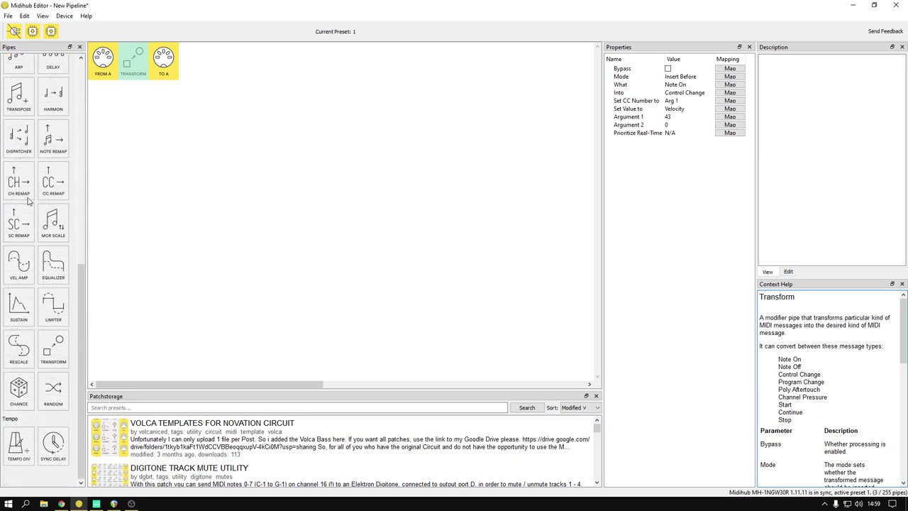
pyautogui.scroll(10, 28, 201)
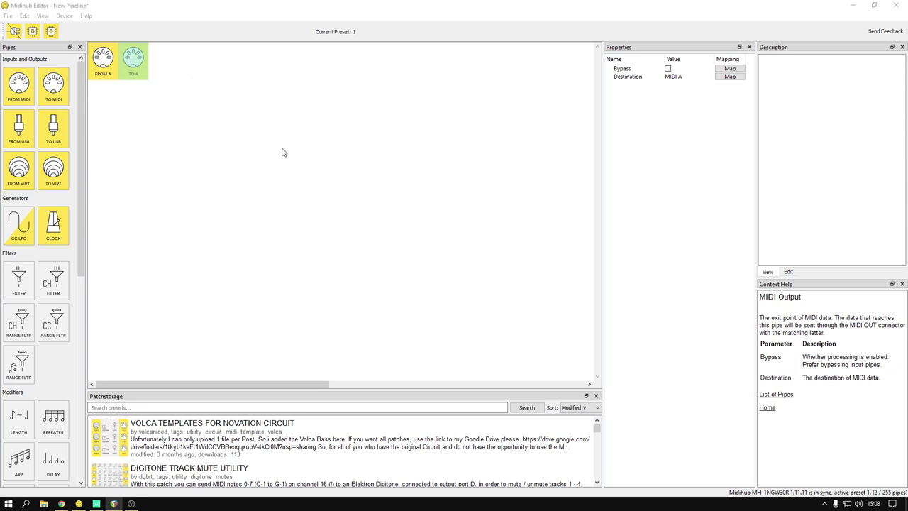
pyautogui.scroll(-2, 48, 360)
# Step: Insert a Delay pipe between FROM A and TO A with Infinite and Sync turned on
pyautogui.scroll(-2, 49, 360)
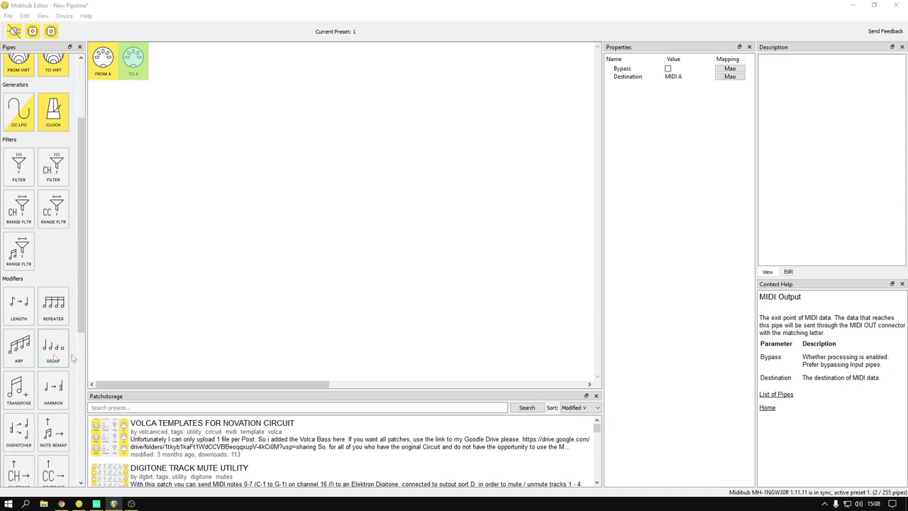
pyautogui.scroll(-2, 43, 305)
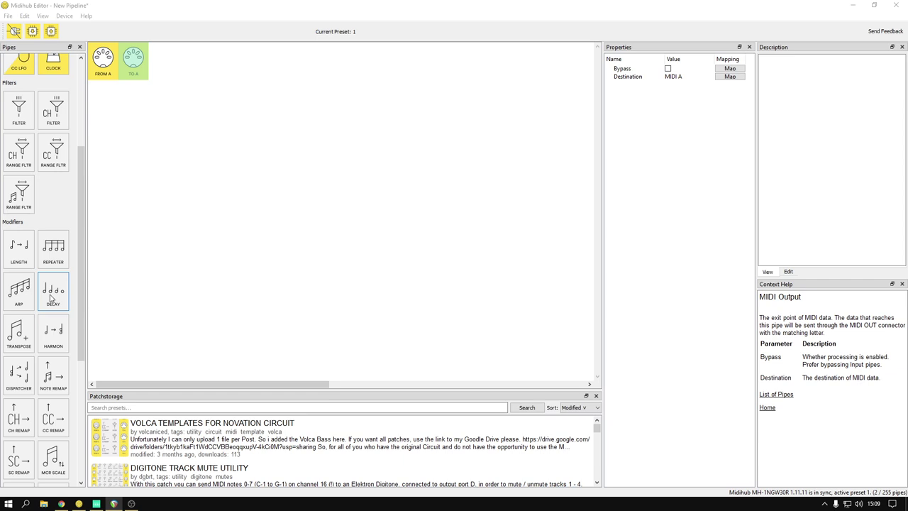
pyautogui.moveTo(51, 298); pyautogui.dragTo(134, 65)
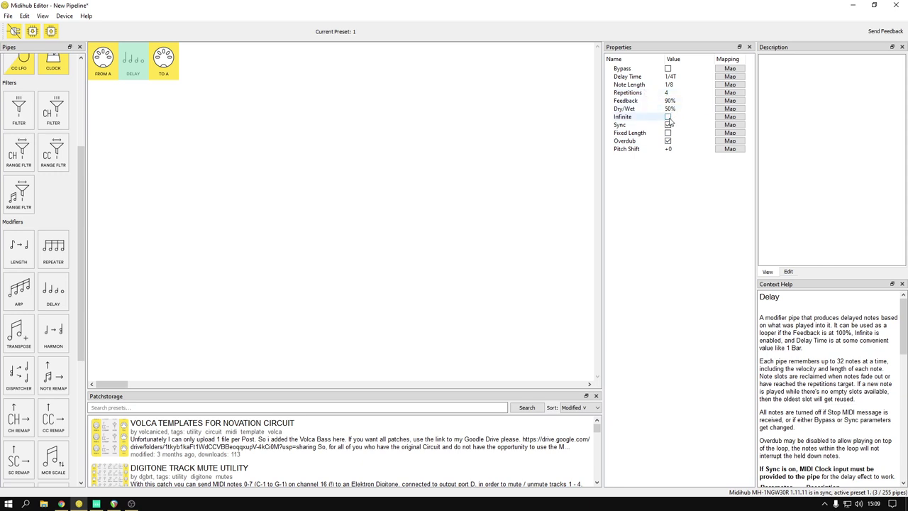
pyautogui.click(667, 117)
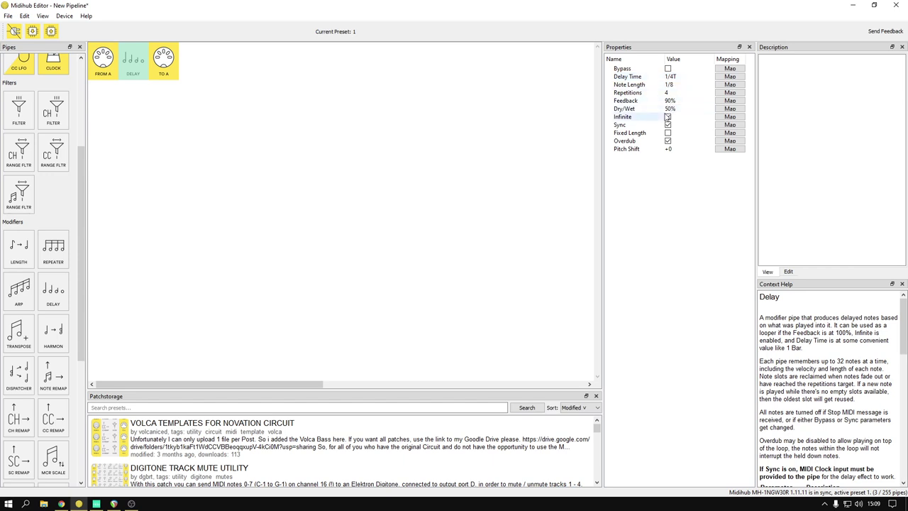
pyautogui.click(668, 125)
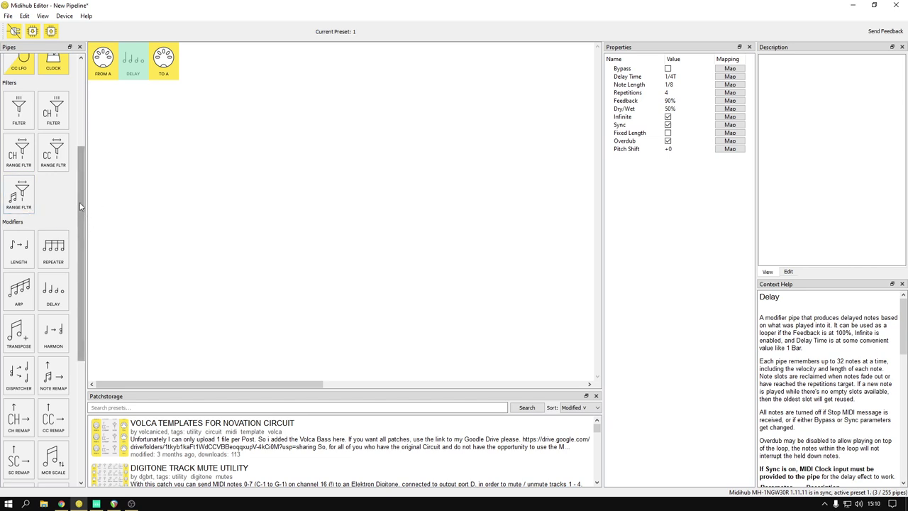
# Step: Drop a Random pipe from the Modifiers palette between DELAY and TO A
pyautogui.moveTo(80, 203); pyautogui.dragTo(78, 296)
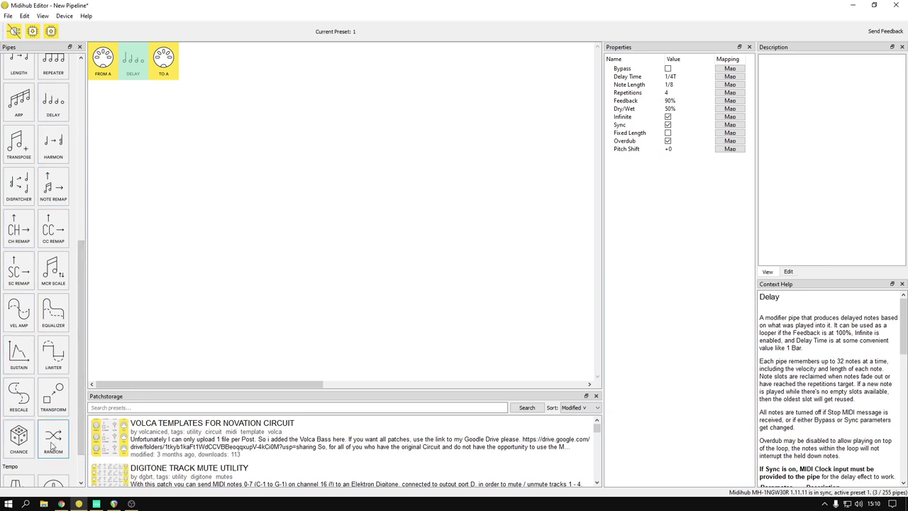
pyautogui.moveTo(52, 445); pyautogui.dragTo(148, 66)
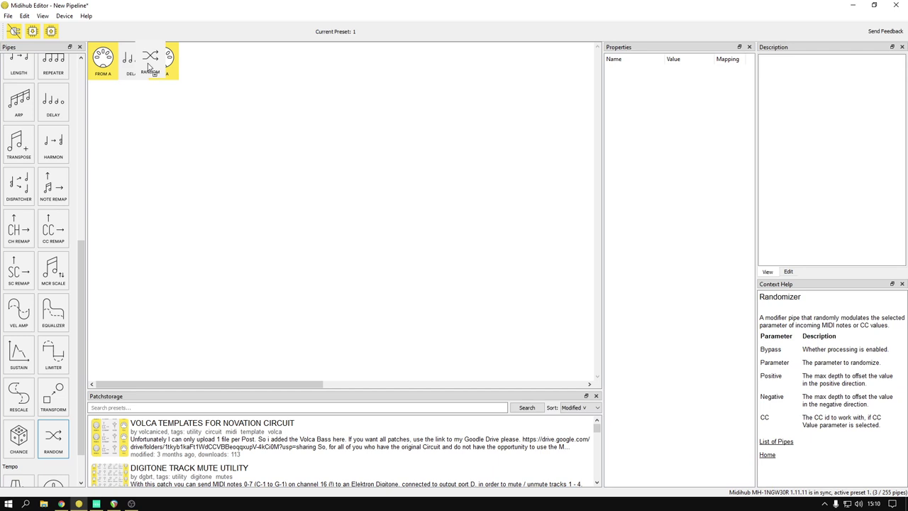
pyautogui.moveTo(148, 66); pyautogui.dragTo(183, 76)
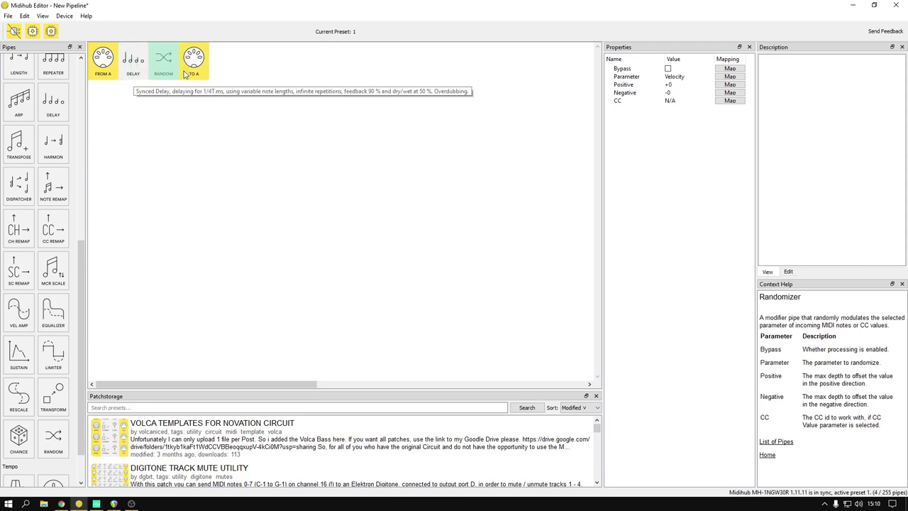
# Step: Set the Random pipe to Pitch (semitones) with Positive 12 and Negative -12
pyautogui.click(677, 79)
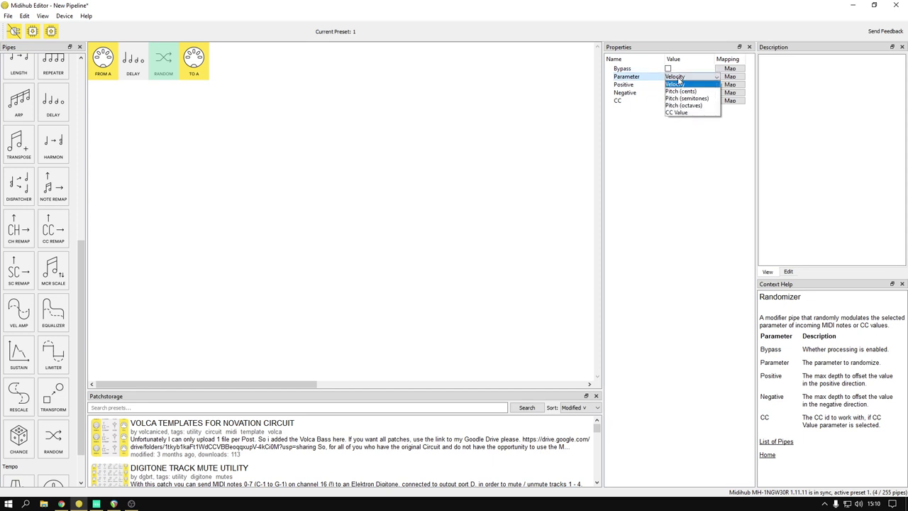
pyautogui.click(709, 100)
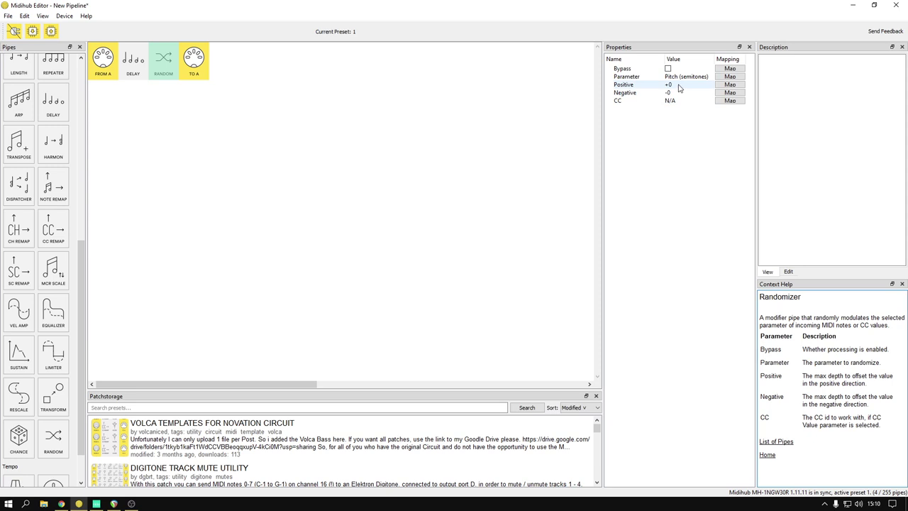
pyautogui.doubleClick(679, 84)
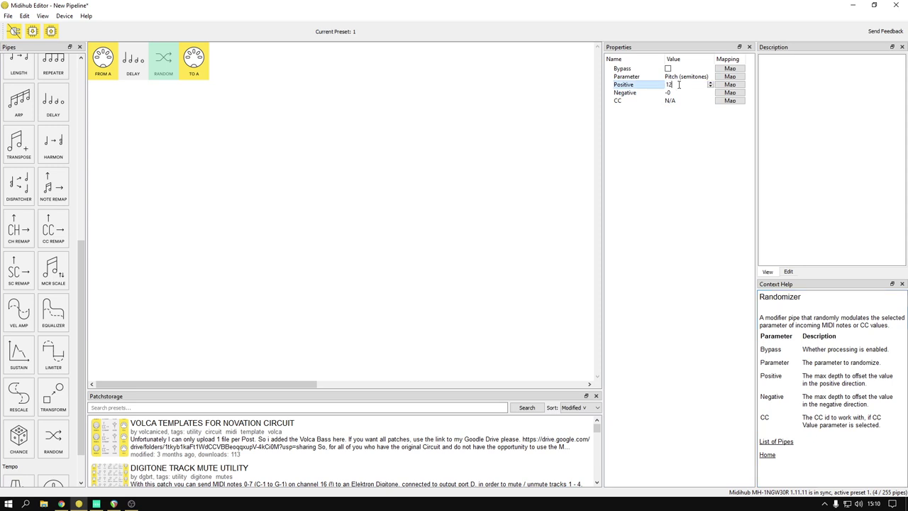
pyautogui.write('12')
pyautogui.doubleClick(669, 93)
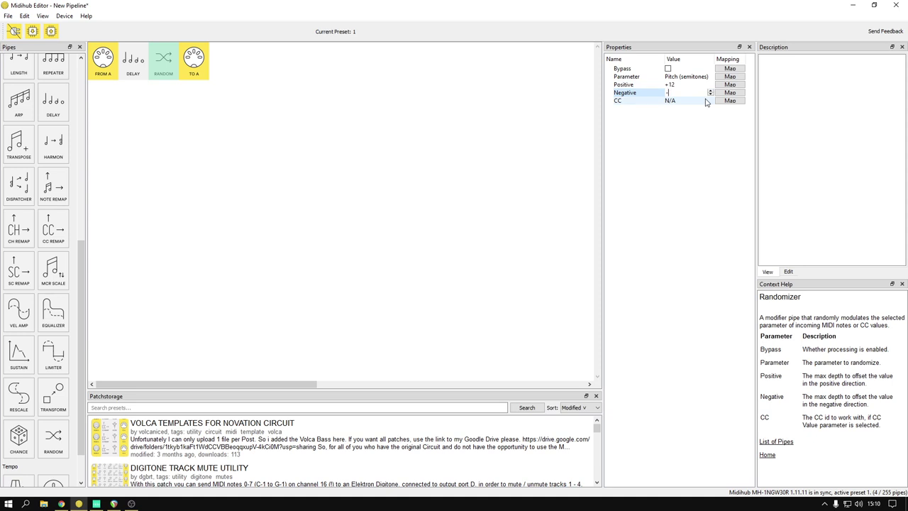
pyautogui.click(688, 135)
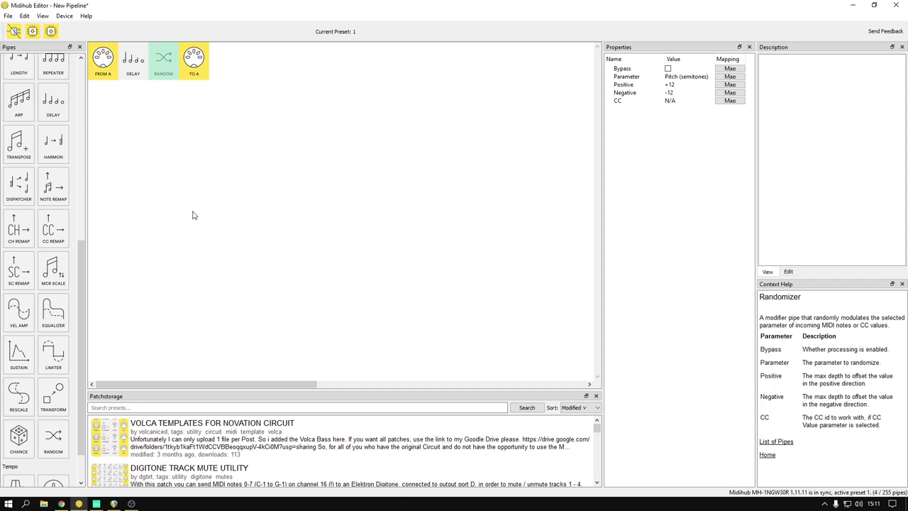
# Step: Drag the SC REMAP pipe in between RANDOM and TO A
pyautogui.click(32, 282)
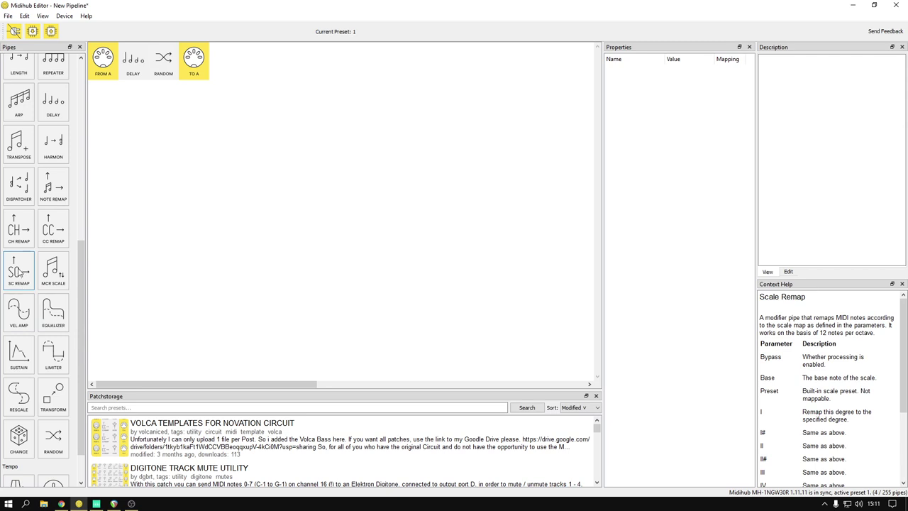
pyautogui.moveTo(19, 274); pyautogui.dragTo(184, 66)
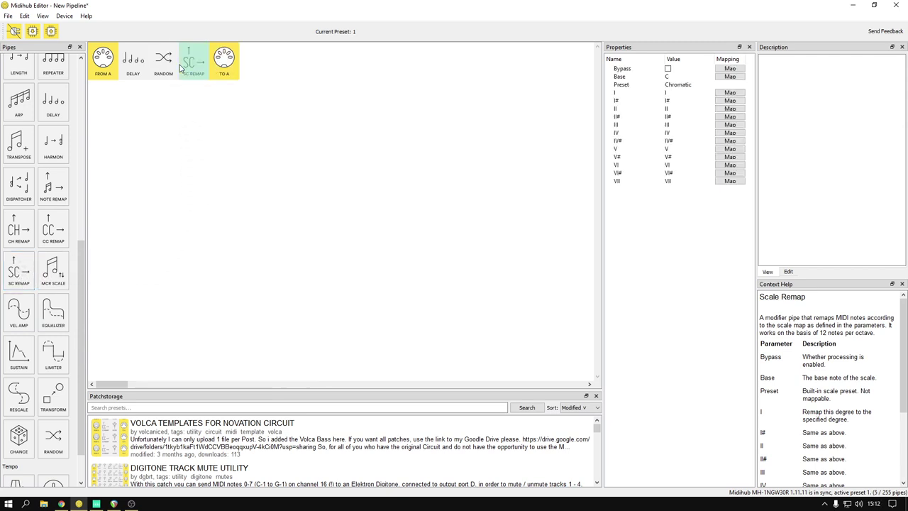
pyautogui.click(676, 85)
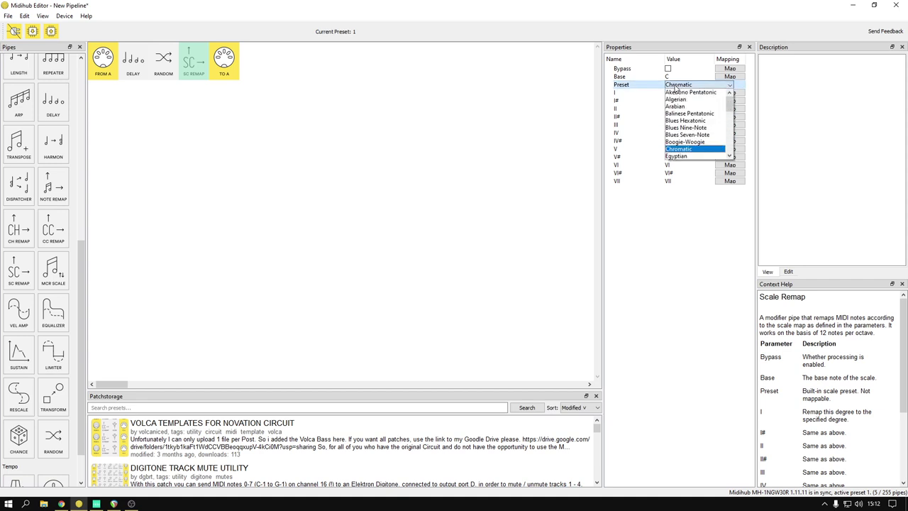
pyautogui.click(707, 122)
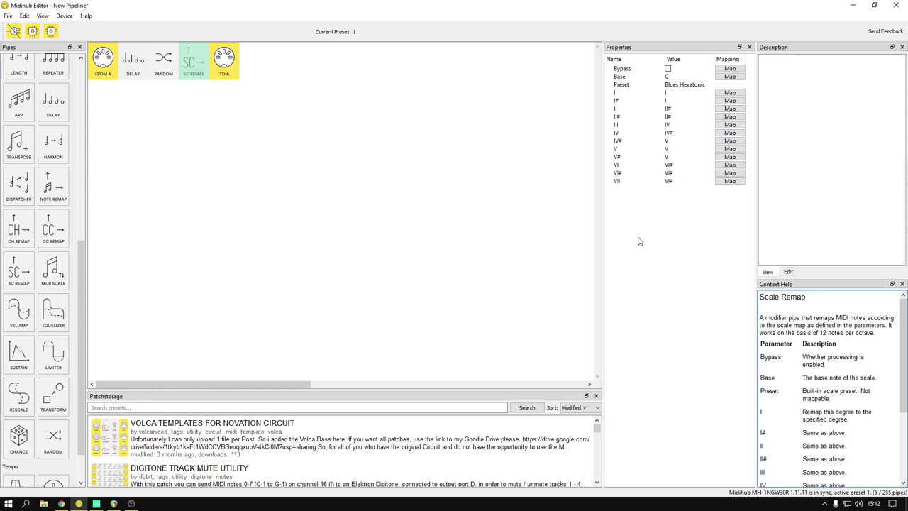
pyautogui.click(691, 86)
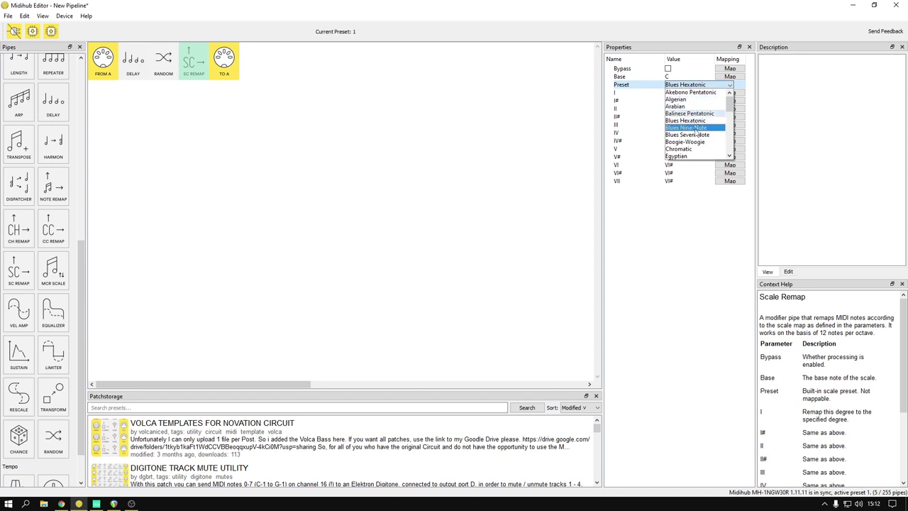
pyautogui.scroll(-2, 699, 149)
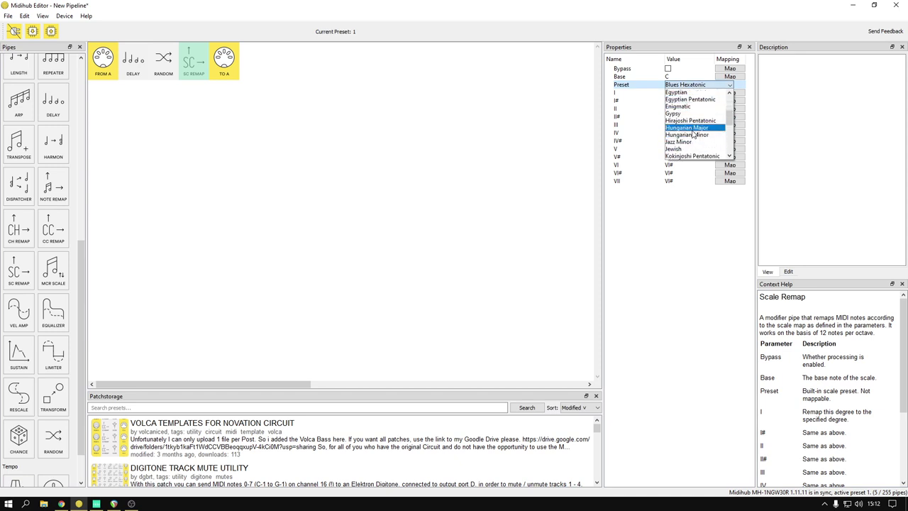
pyautogui.scroll(-5, 693, 134)
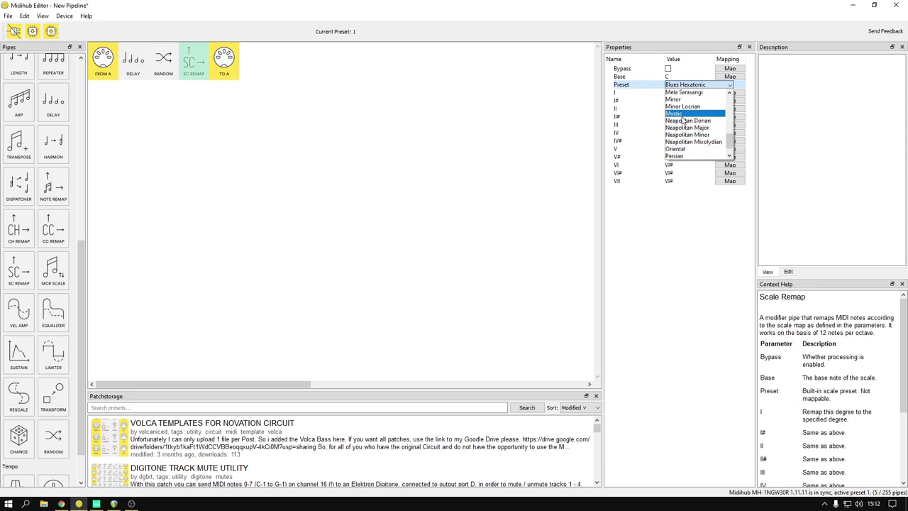
pyautogui.click(683, 115)
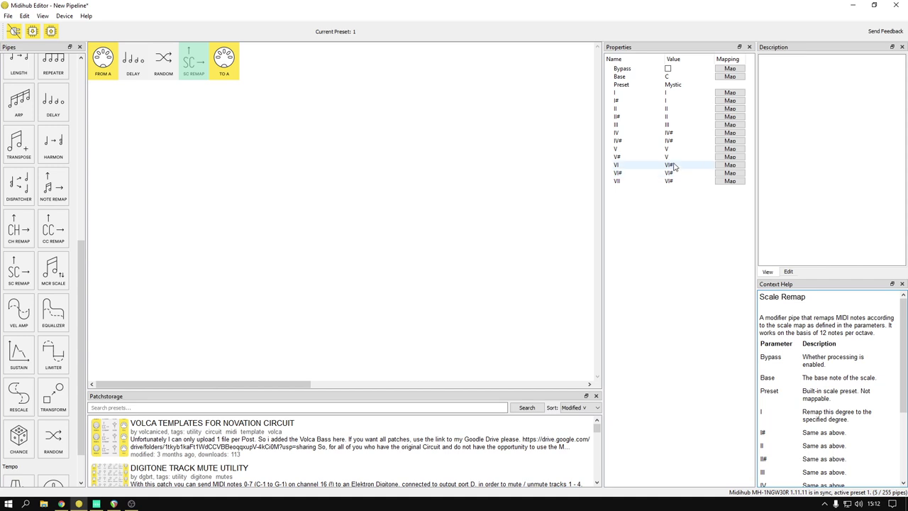
pyautogui.click(676, 85)
pyautogui.click(680, 86)
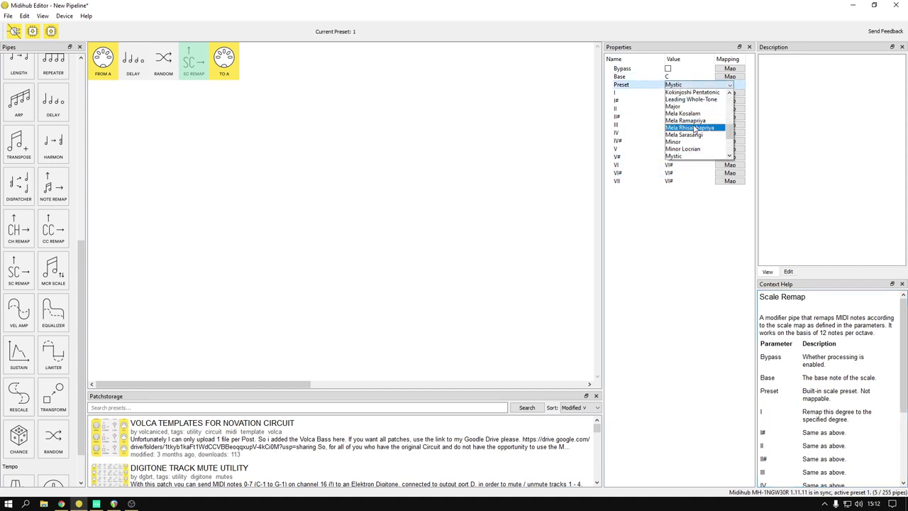
pyautogui.scroll(-3, 694, 128)
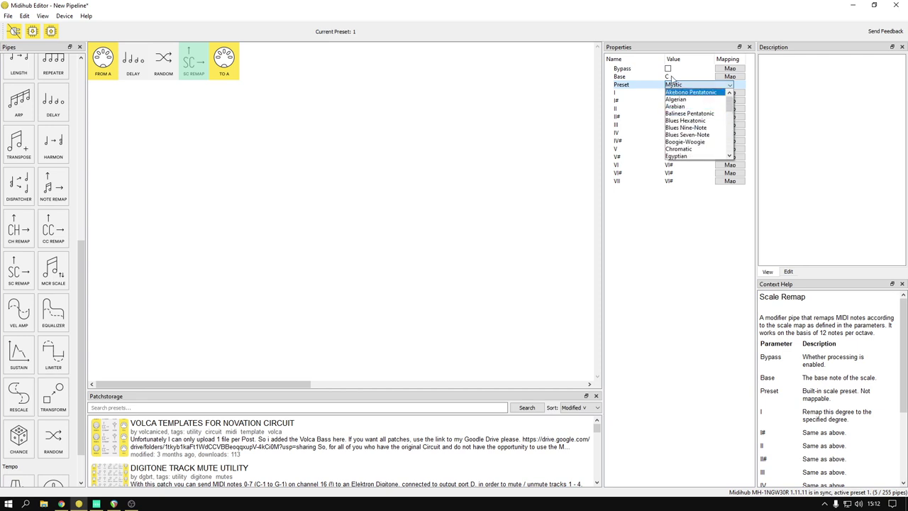
pyautogui.click(701, 92)
pyautogui.click(699, 93)
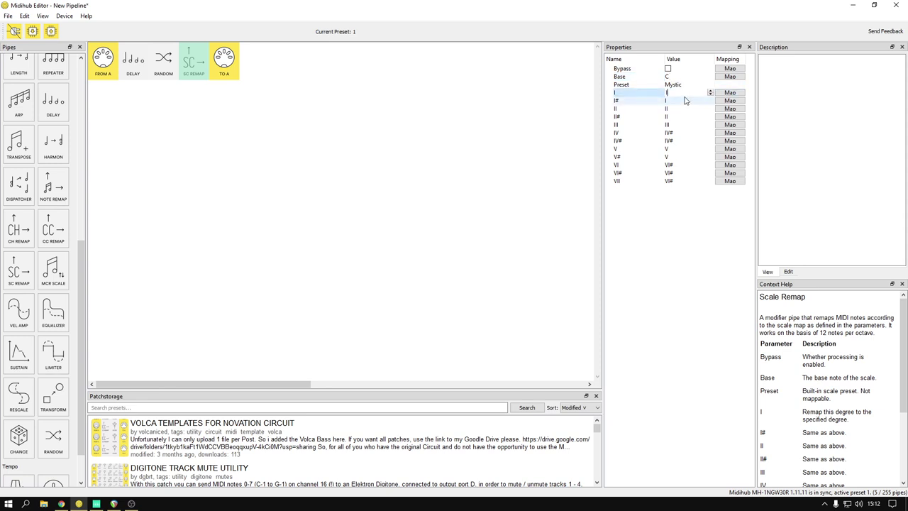
pyautogui.click(681, 85)
pyautogui.click(699, 85)
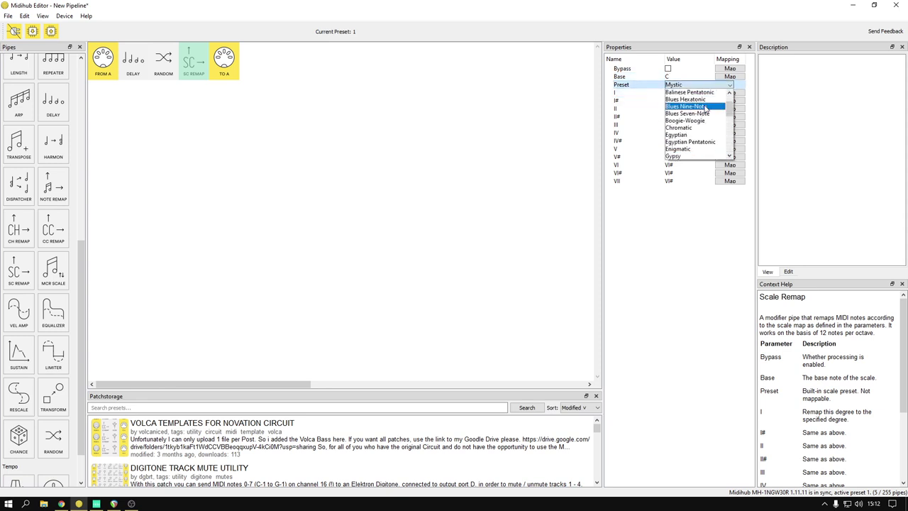
pyautogui.scroll(1, 706, 108)
pyautogui.click(705, 107)
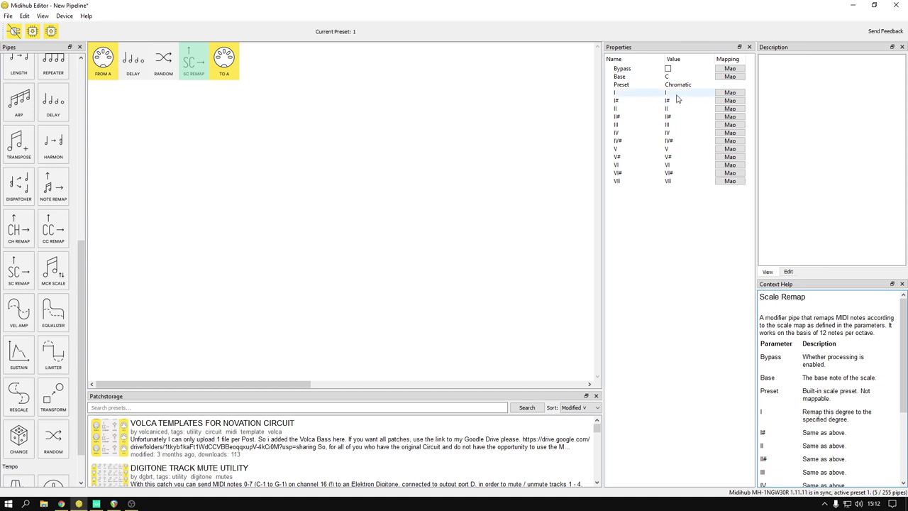
# Step: Map I#, II#, IV#, V# and VI# down to their naturals so the Scale Remap preset reads Major
pyautogui.click(680, 100)
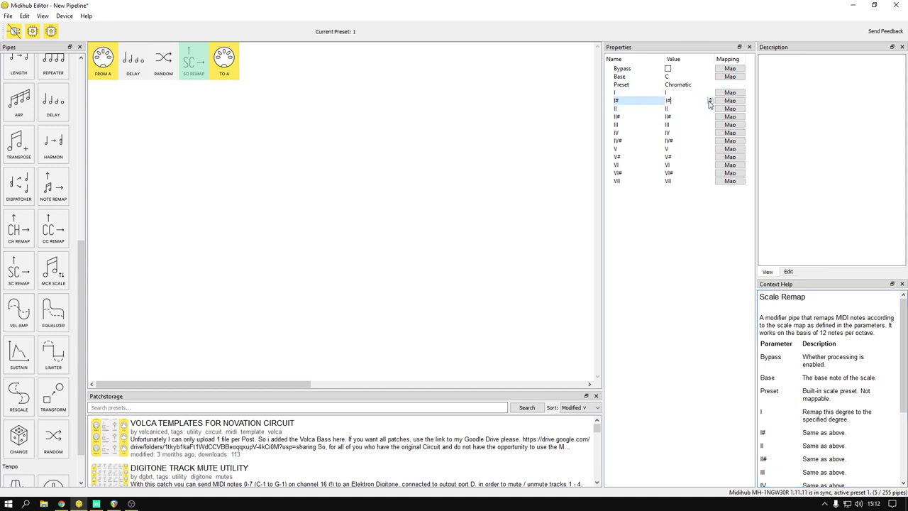
pyautogui.click(710, 103)
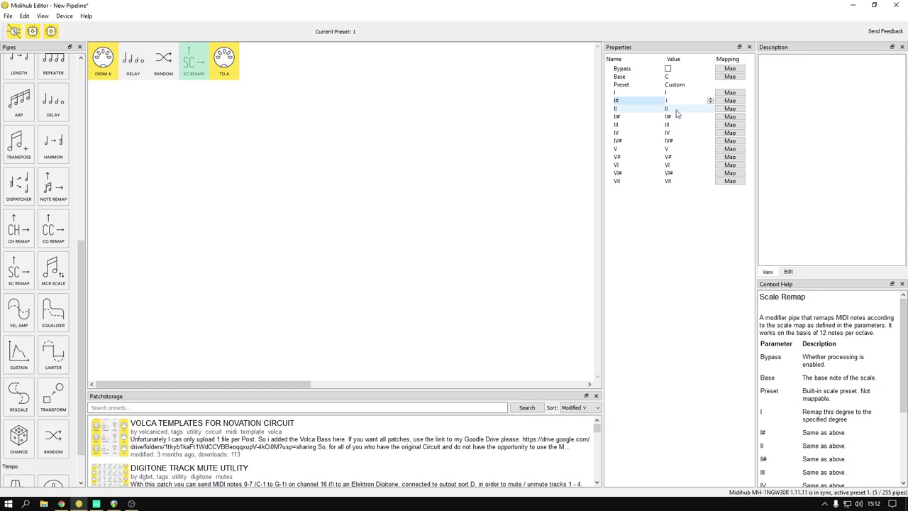
pyautogui.click(710, 122)
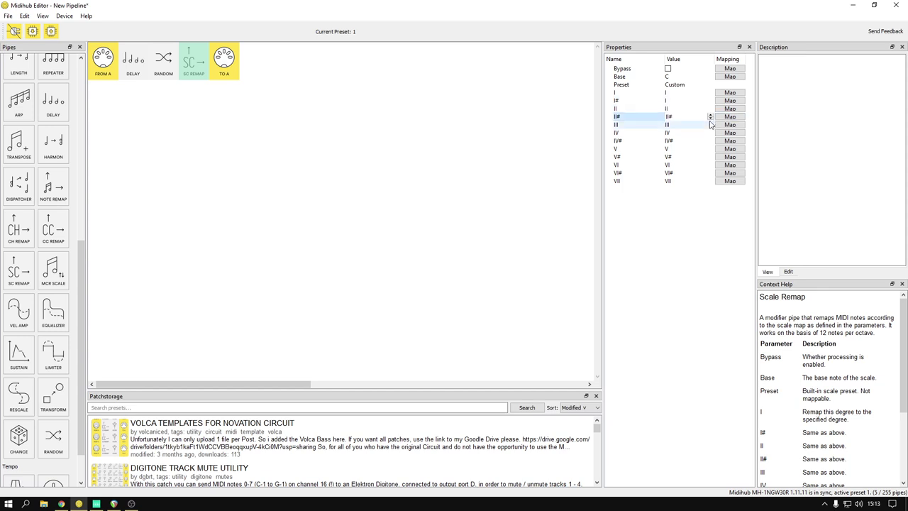
pyautogui.click(710, 118)
pyautogui.click(685, 128)
pyautogui.click(706, 140)
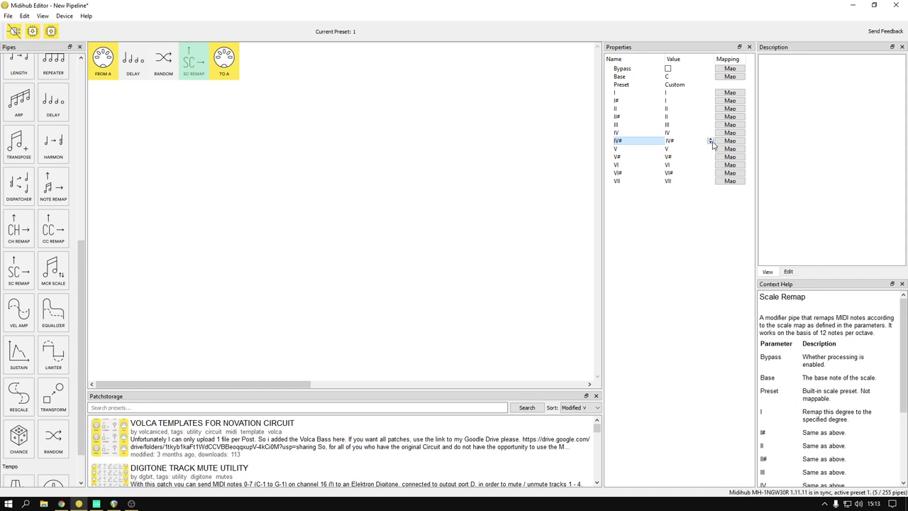
pyautogui.click(684, 157)
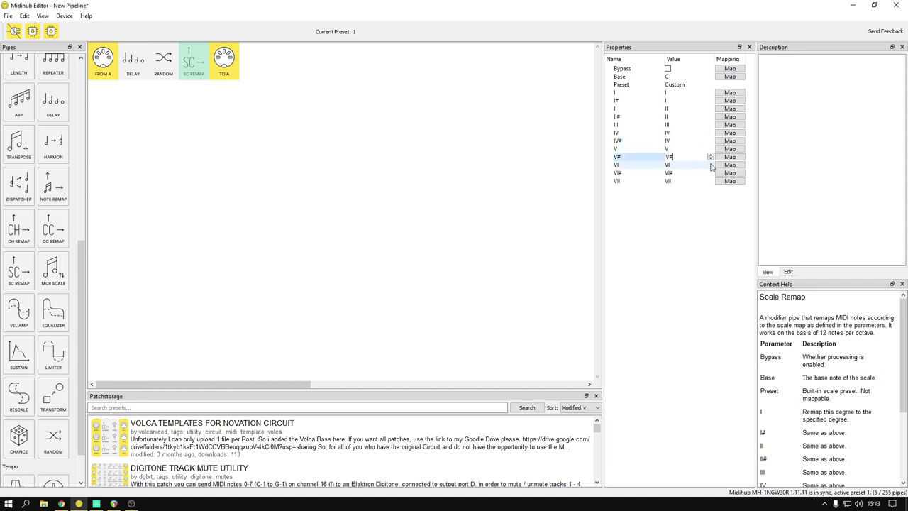
pyautogui.click(705, 172)
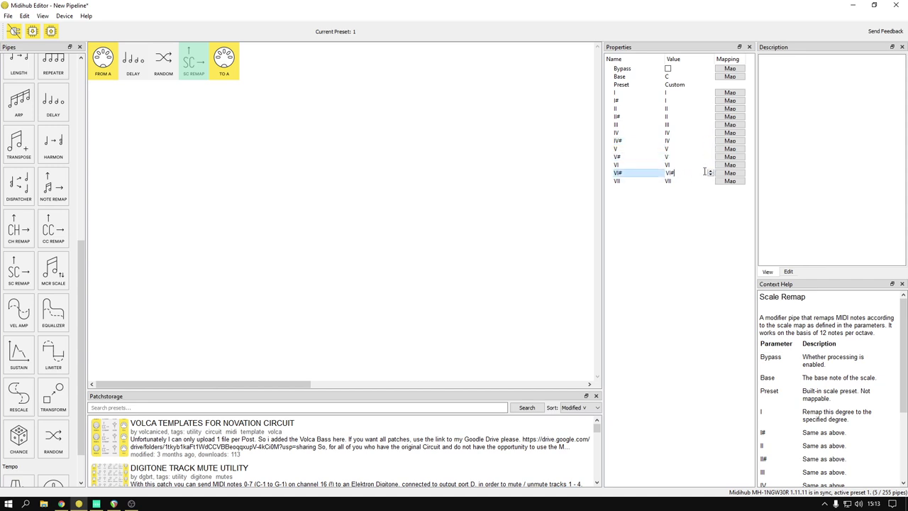
pyautogui.click(711, 176)
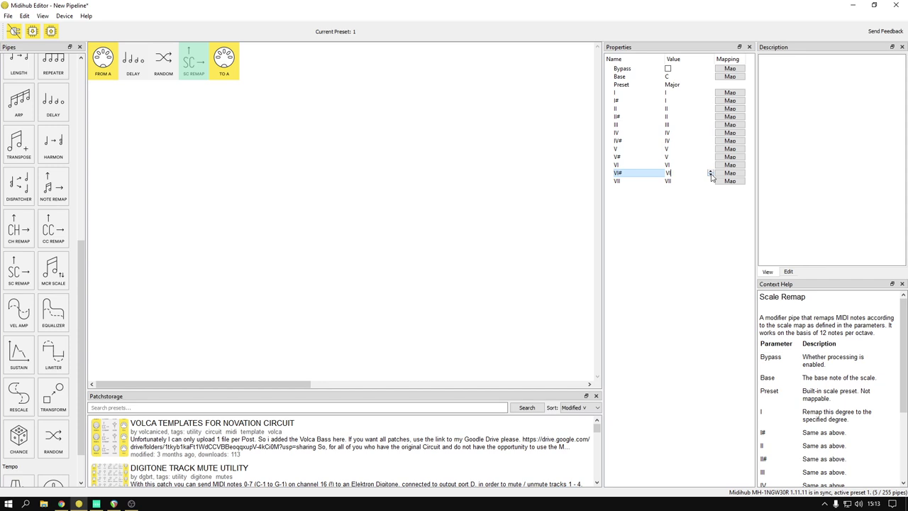
pyautogui.click(139, 71)
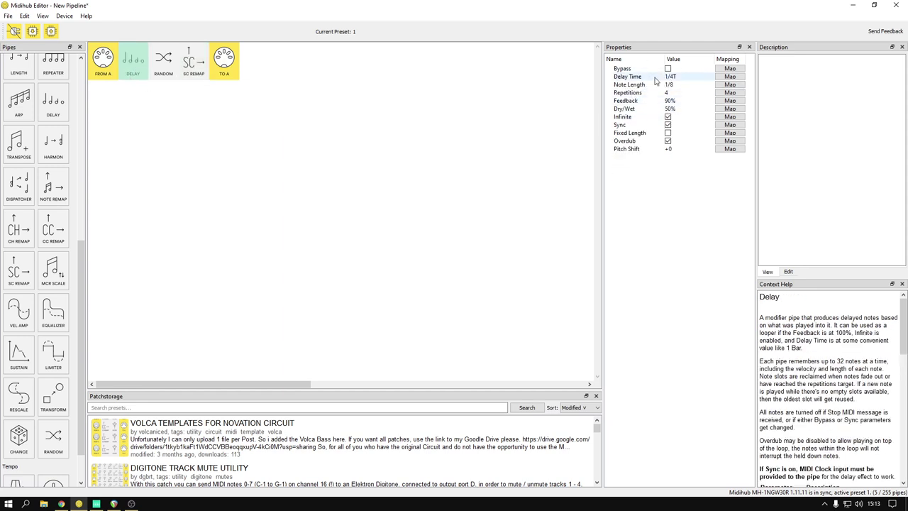
# Step: Duplicate the whole From A–Delay–Random–Scale Remap–To A chain into a second pipeline
pyautogui.click(105, 65)
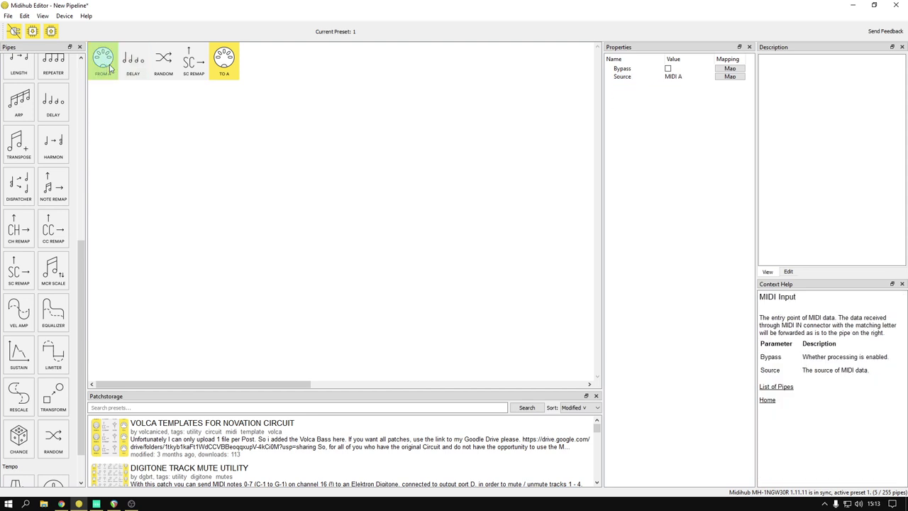
pyautogui.rightClick(106, 70)
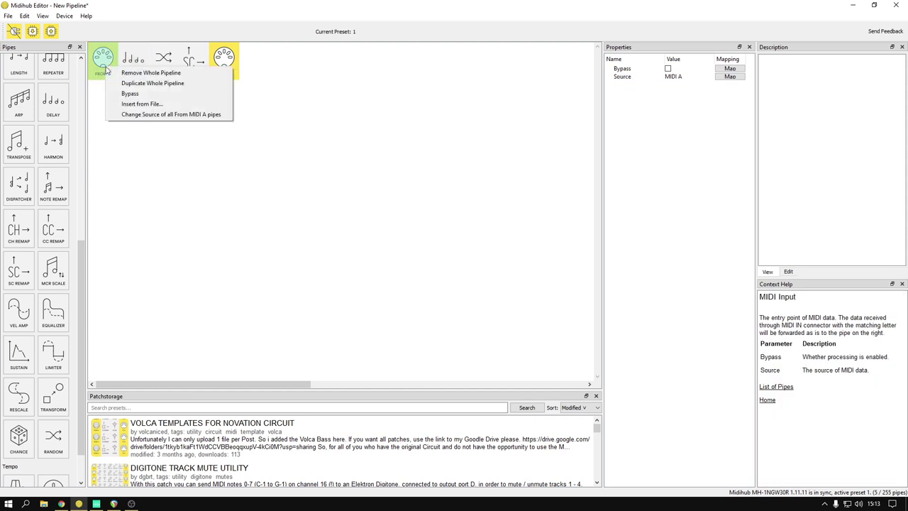
pyautogui.click(146, 83)
pyautogui.click(157, 159)
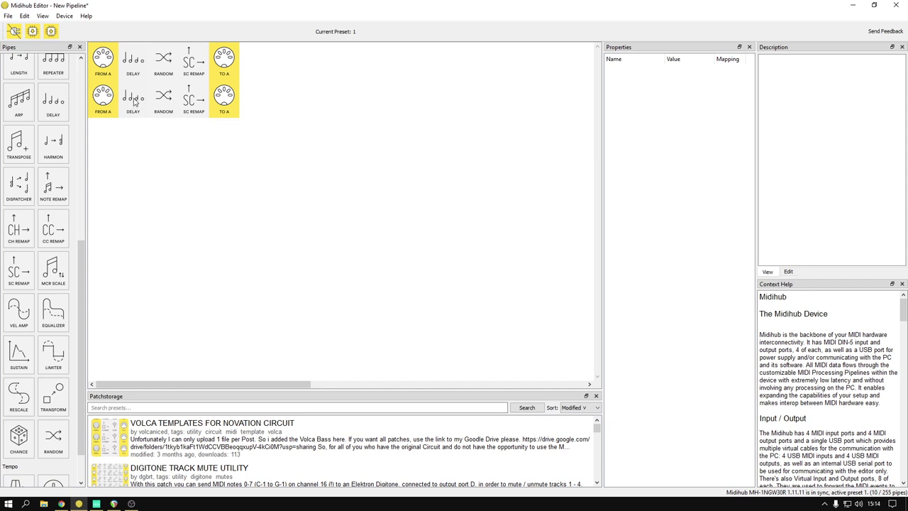
# Step: Set the second row's Delay pipe to a Delay Time of 1/16T and Feedback of 94
pyautogui.click(135, 103)
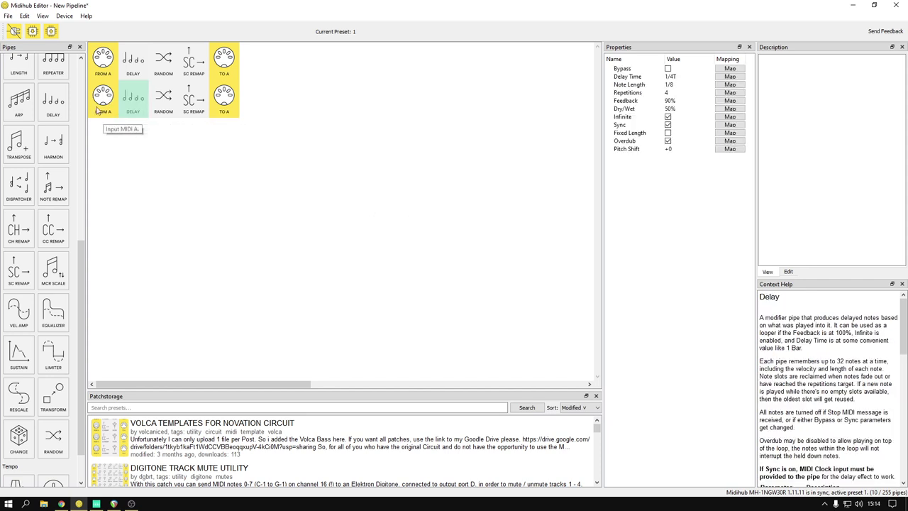
pyautogui.click(685, 77)
pyautogui.click(685, 76)
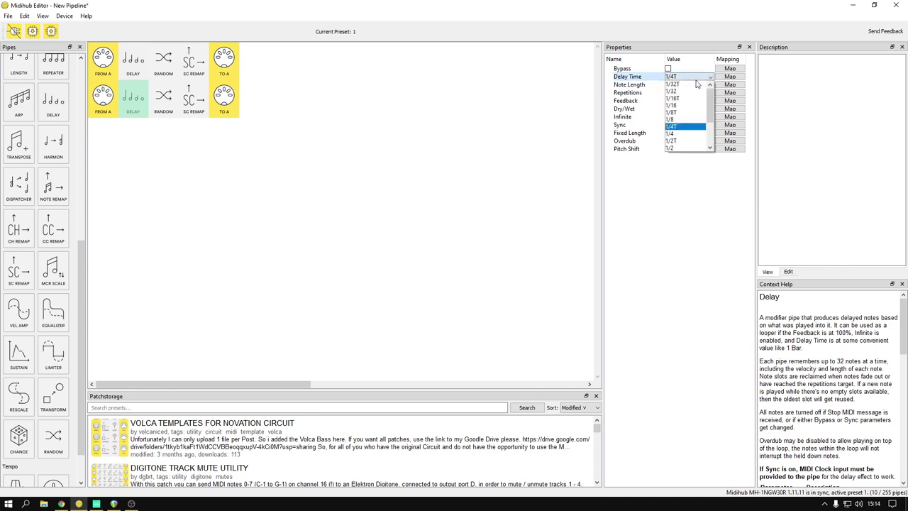
pyautogui.click(693, 105)
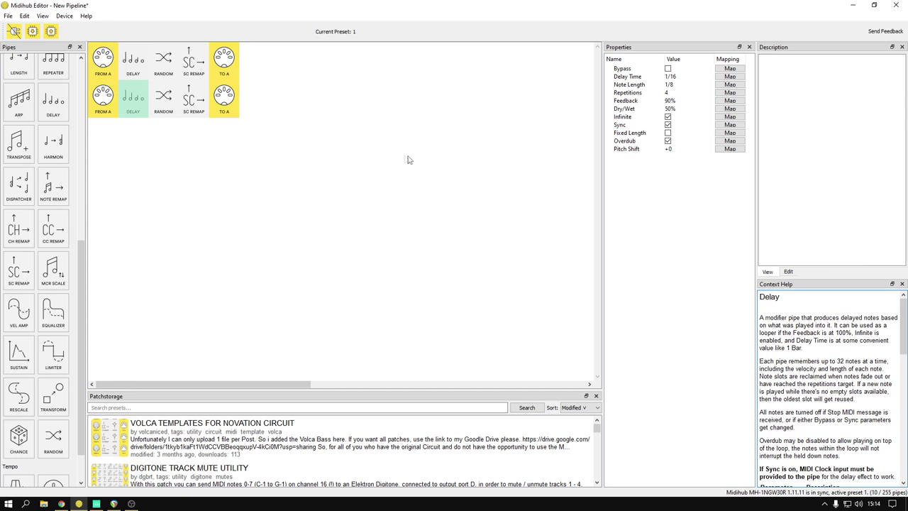
pyautogui.click(673, 77)
pyautogui.click(673, 77)
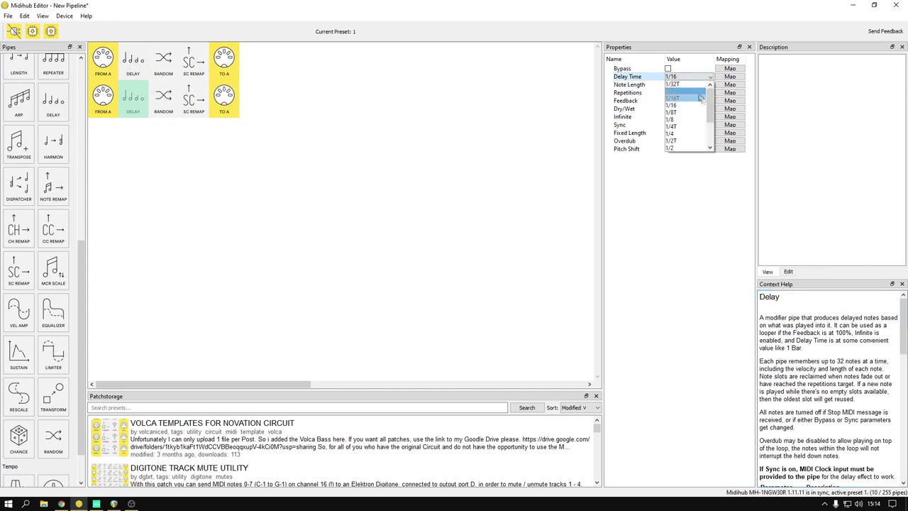
pyautogui.click(692, 90)
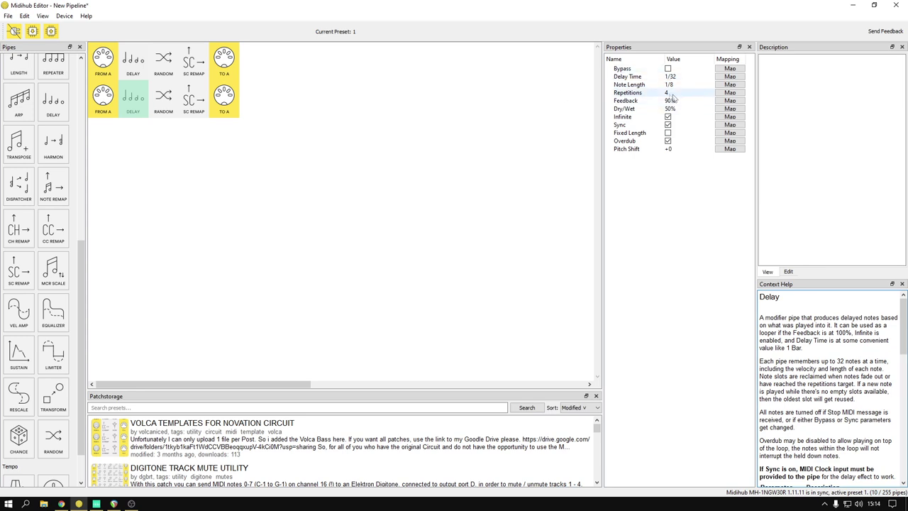
pyautogui.click(689, 78)
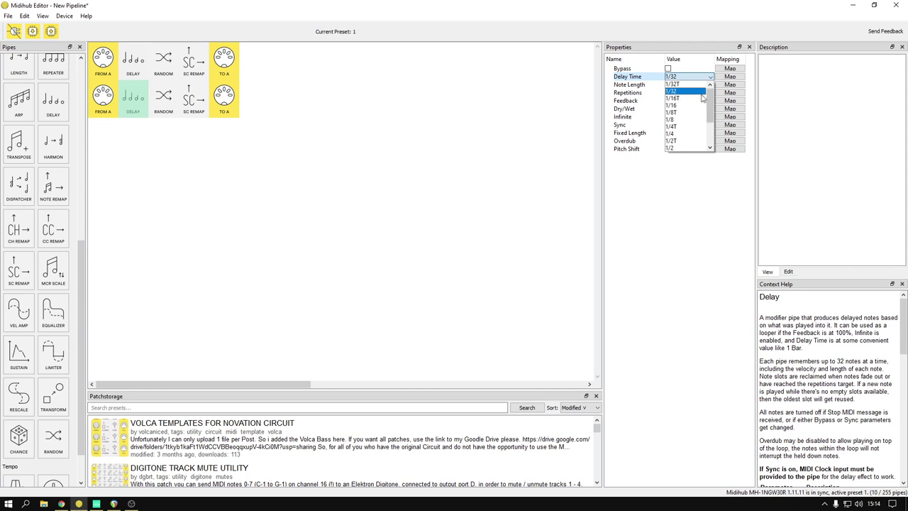
pyautogui.click(702, 85)
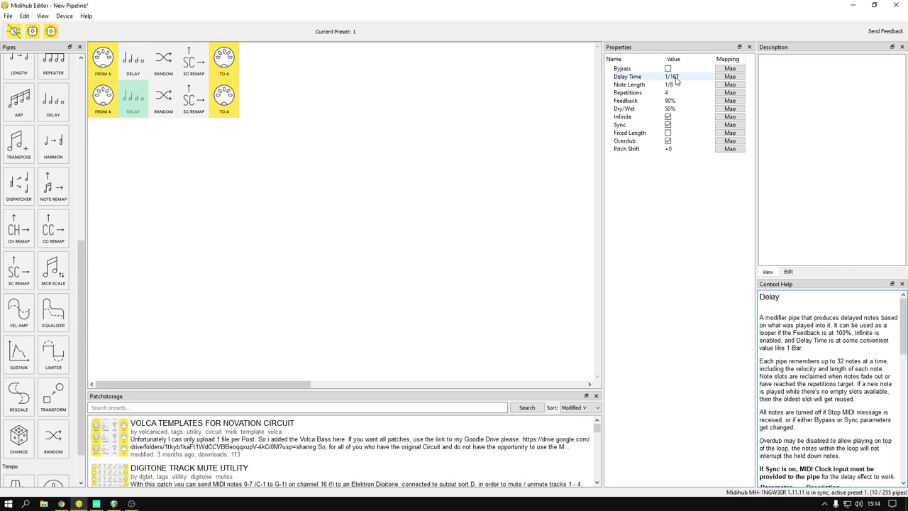
pyautogui.click(699, 100)
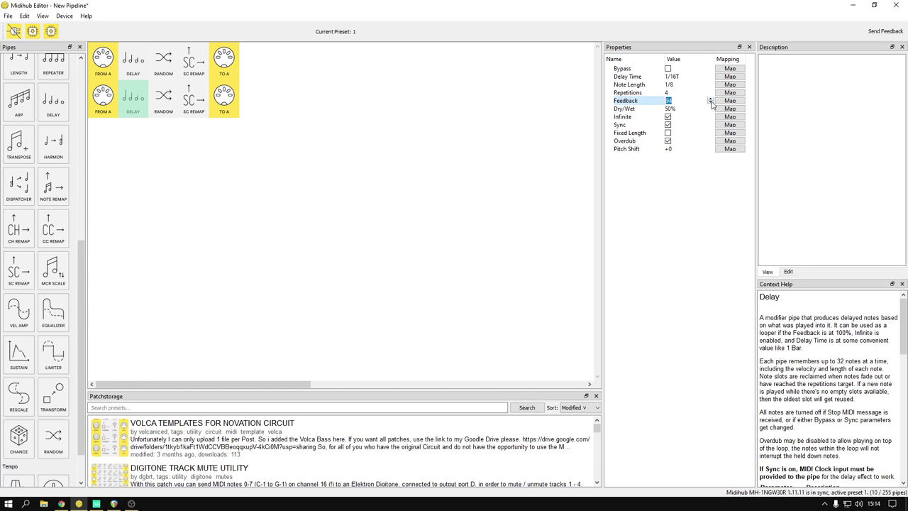
pyautogui.click(683, 180)
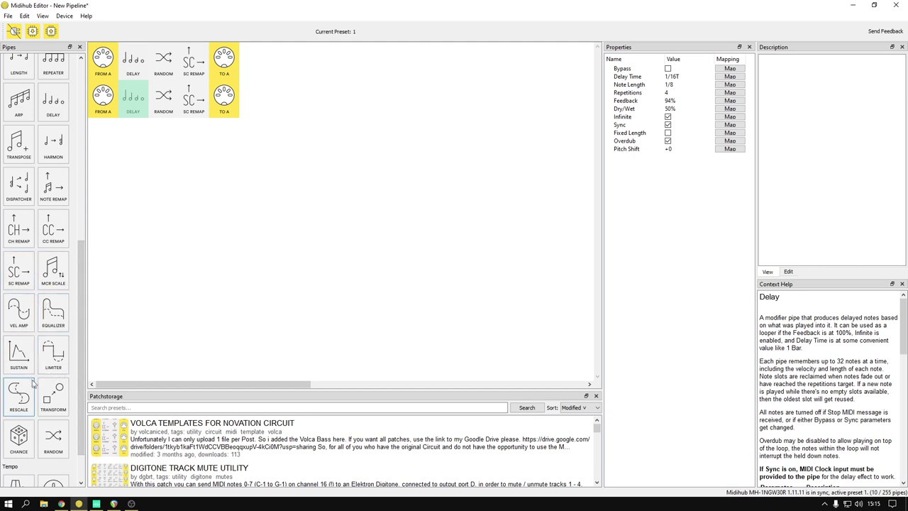
pyautogui.scroll(4, 33, 386)
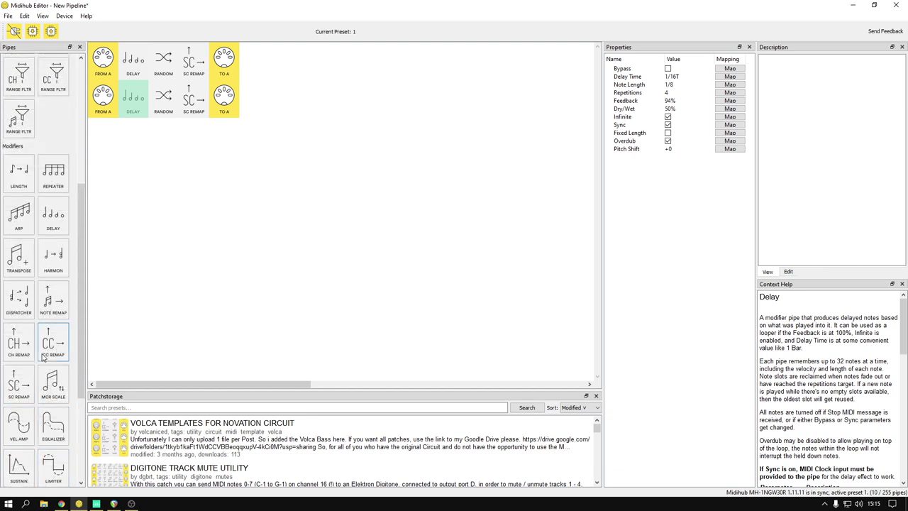
# Step: Insert a Transpose pipe before To A in row two with Semitones set to 12
pyautogui.click(27, 260)
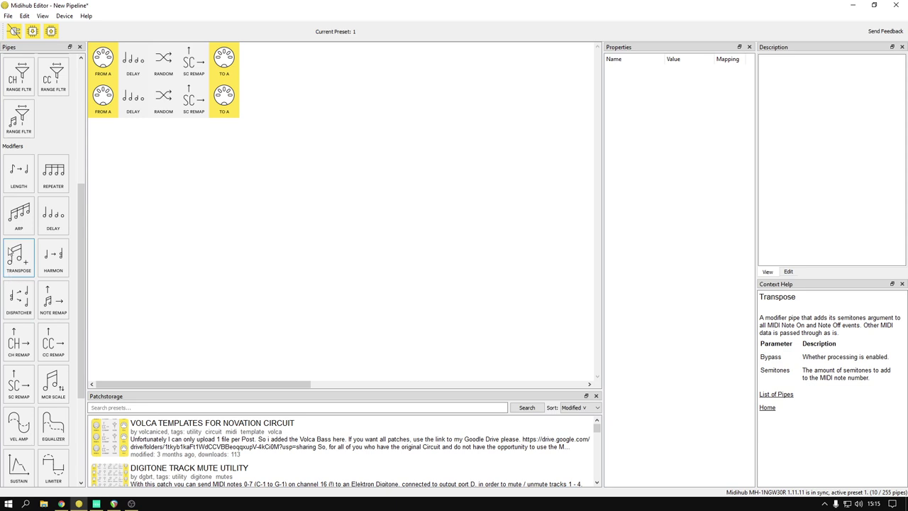
pyautogui.moveTo(20, 262); pyautogui.dragTo(213, 113)
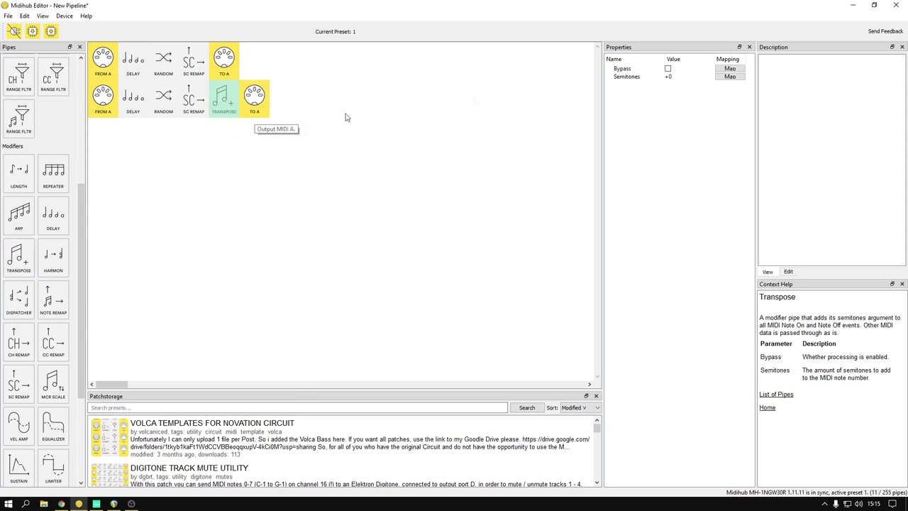
pyautogui.click(684, 76)
pyautogui.click(684, 75)
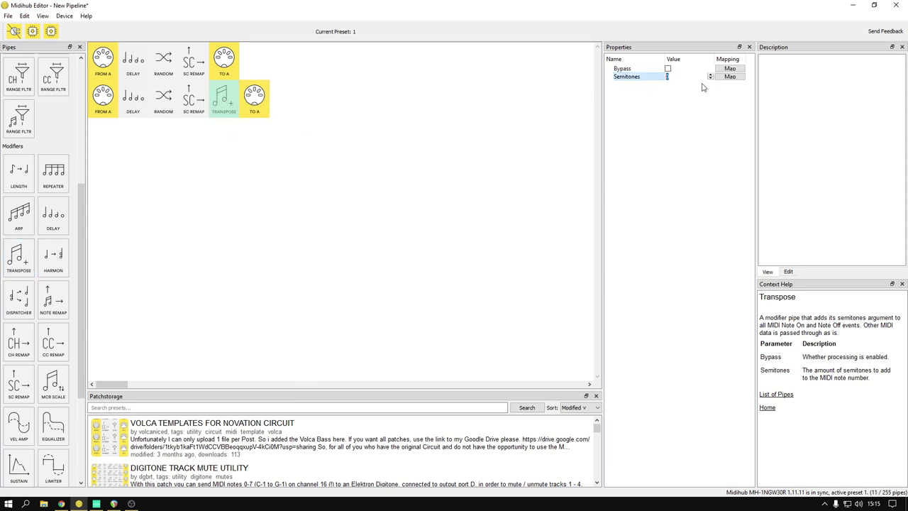
pyautogui.write('12')
pyautogui.click(361, 124)
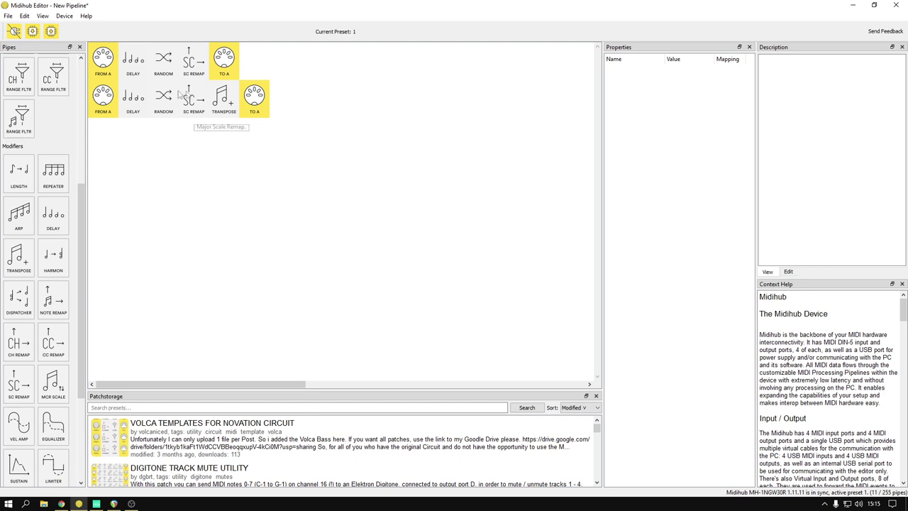
# Step: Duplicate the whole second pipeline to create a third pipeline
pyautogui.click(105, 65)
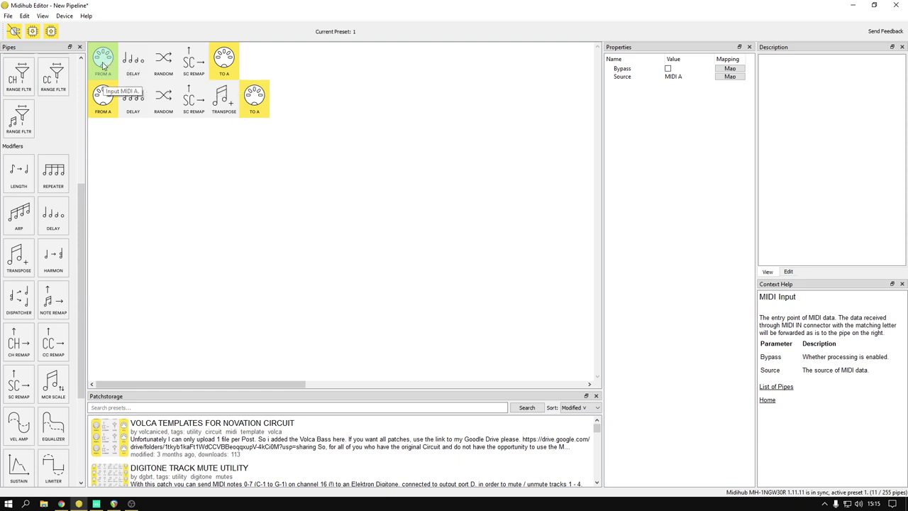
pyautogui.click(112, 102)
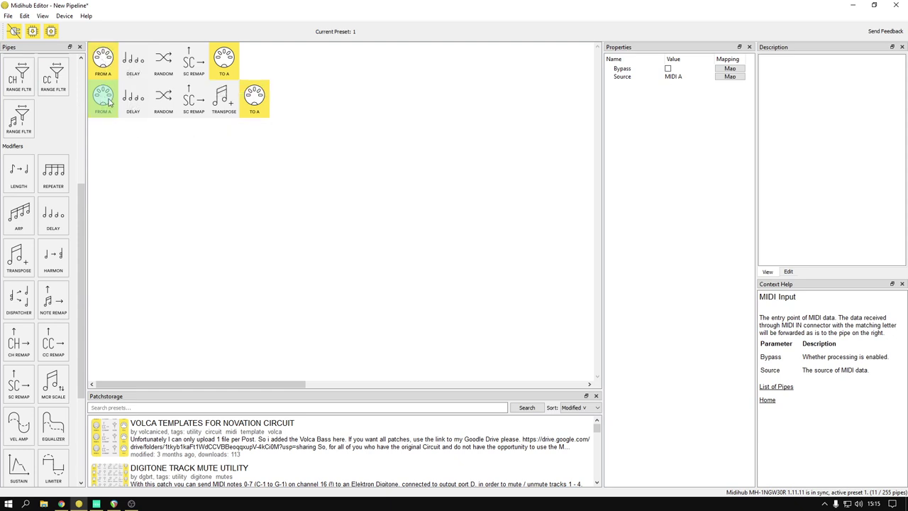
pyautogui.rightClick(109, 99)
pyautogui.click(198, 114)
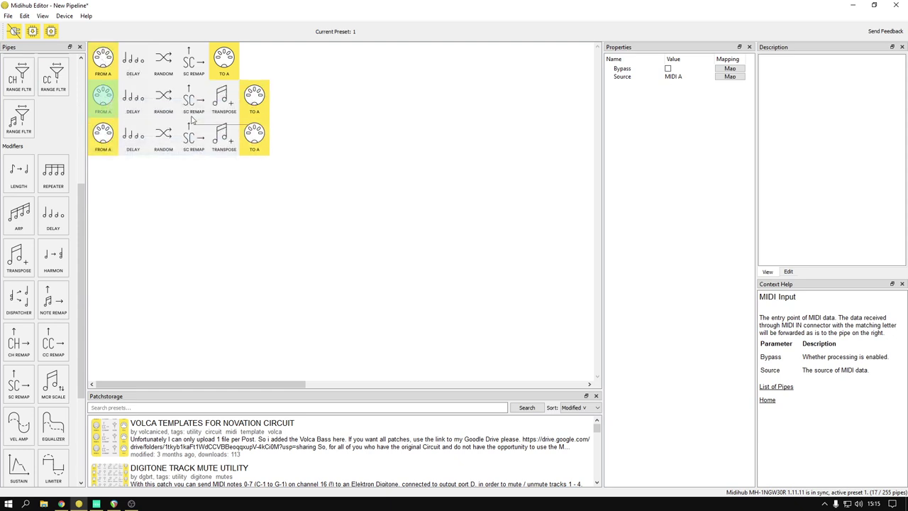
pyautogui.click(221, 193)
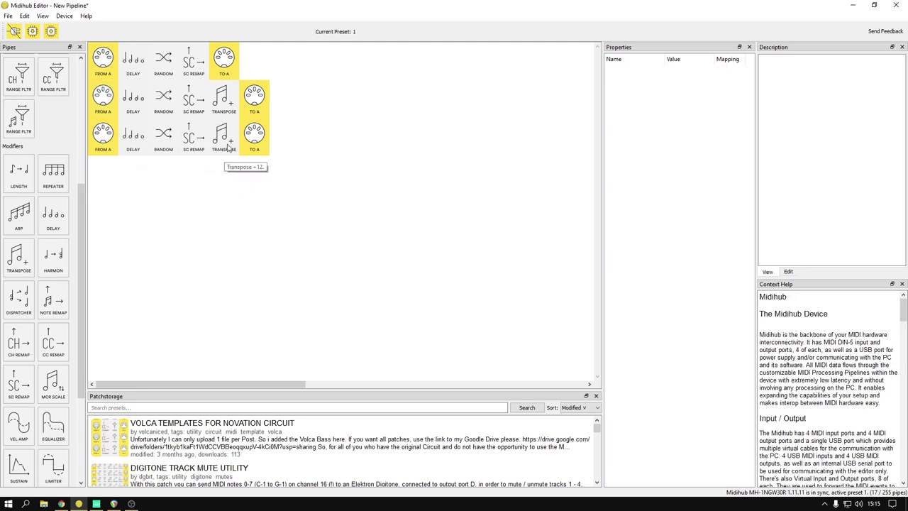
# Step: Set the third pipeline's Delay time to 1/4 with 80% feedback
pyautogui.click(133, 136)
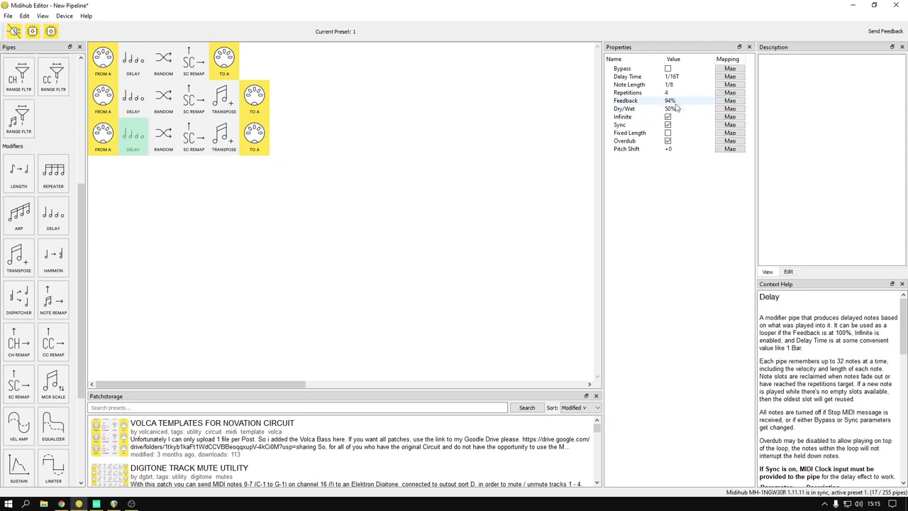
pyautogui.click(678, 77)
pyautogui.click(681, 77)
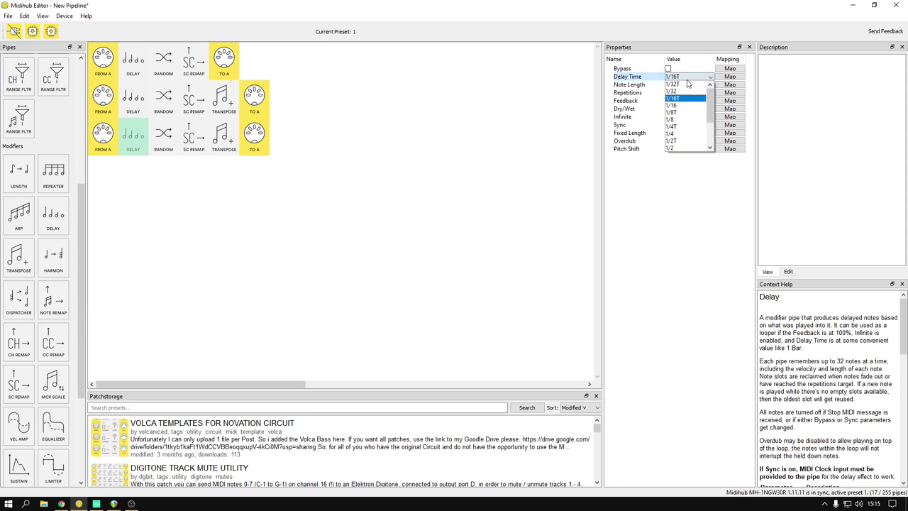
pyautogui.click(697, 135)
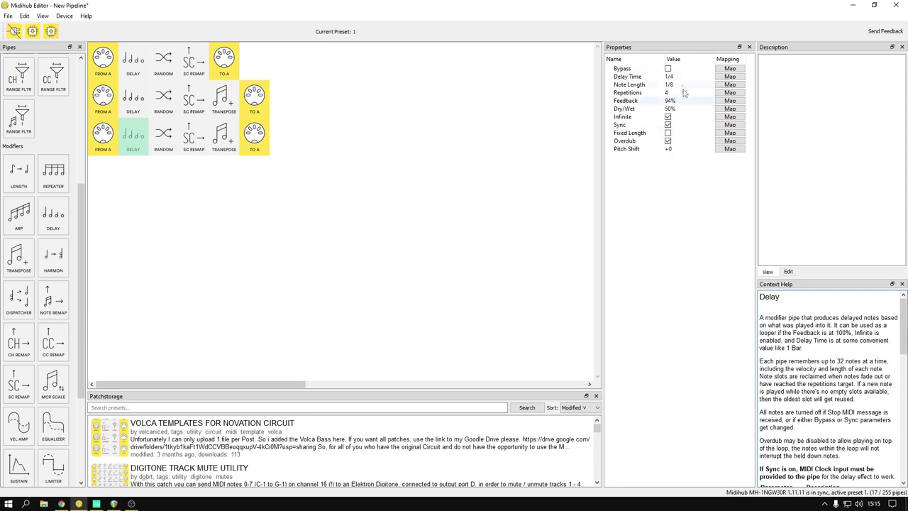
pyautogui.click(677, 101)
pyautogui.click(680, 101)
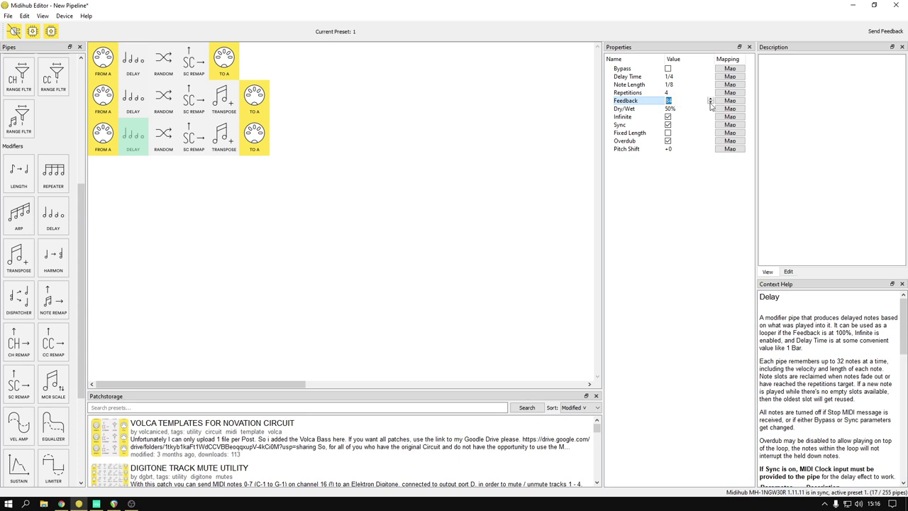
pyautogui.click(339, 168)
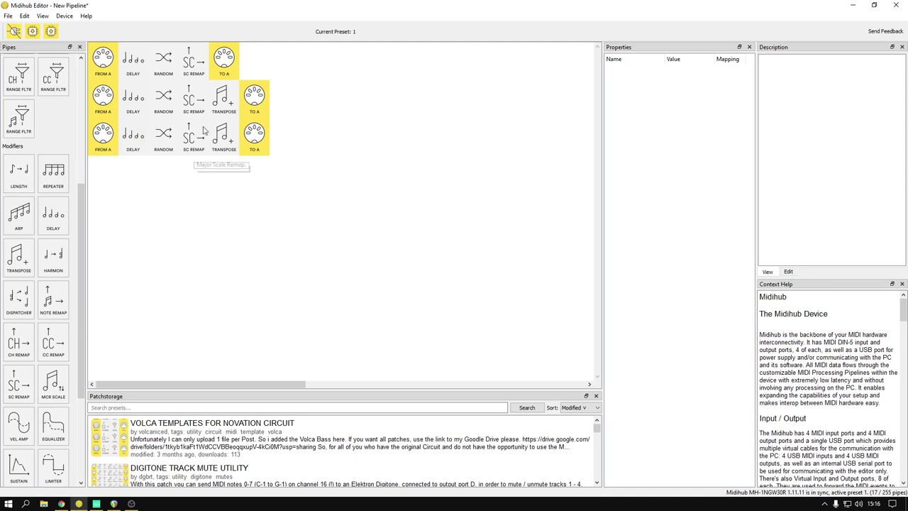
# Step: Change the third pipeline's Transpose Semitones to -12
pyautogui.click(222, 135)
pyautogui.click(671, 76)
pyautogui.click(675, 76)
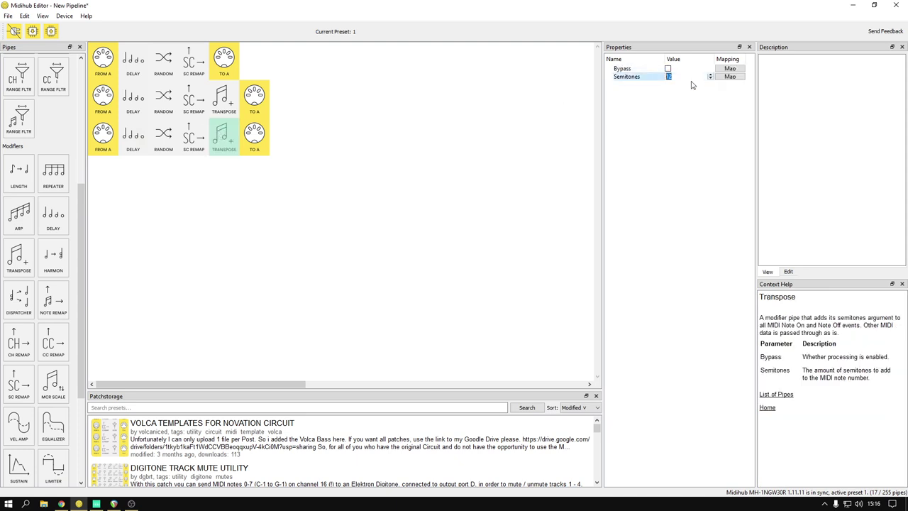
pyautogui.write('-12')
pyautogui.press('Return')
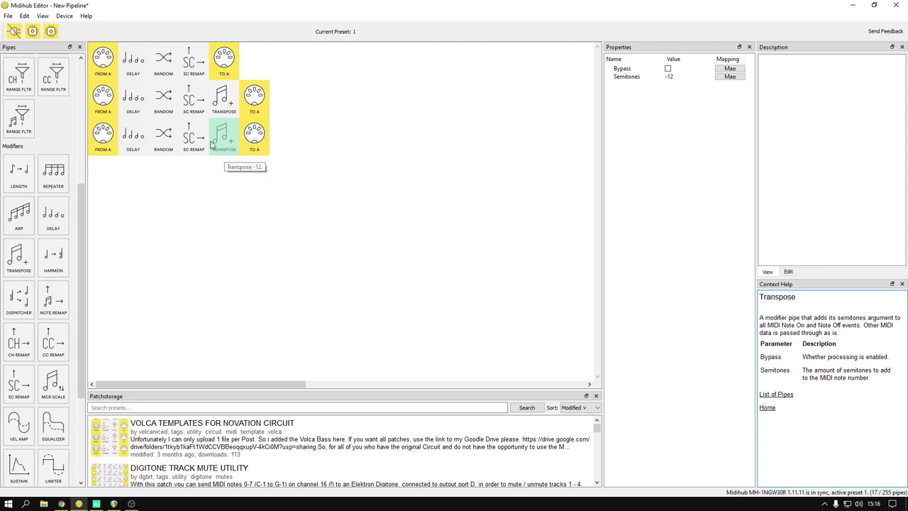
pyautogui.click(137, 140)
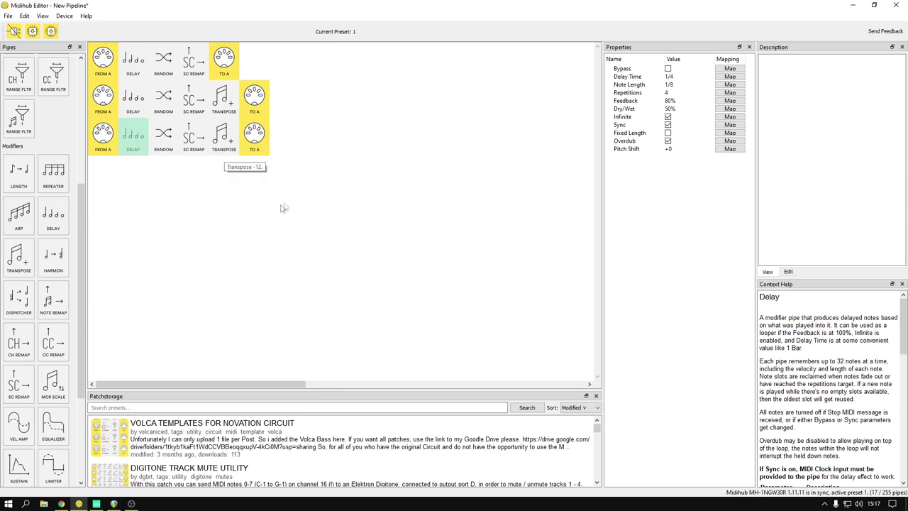
# Step: Bypass the To A outputs of rows two and three, then insert a Chance pipe before row one's To A
pyautogui.scroll(-2, 52, 311)
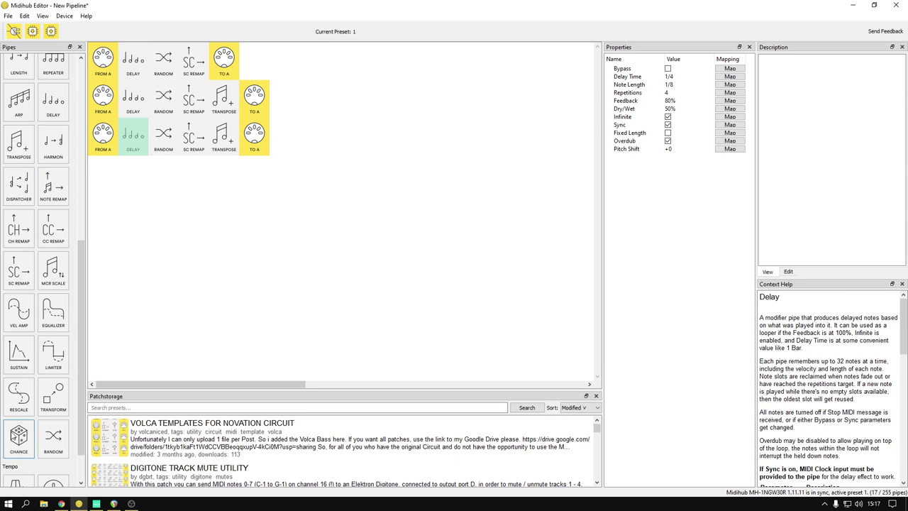
pyautogui.click(19, 438)
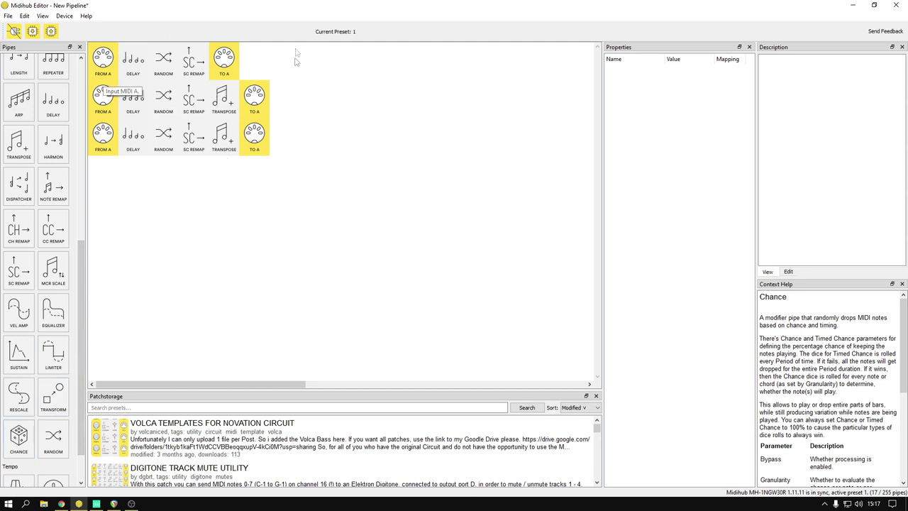
pyautogui.click(260, 103)
pyautogui.rightClick(261, 103)
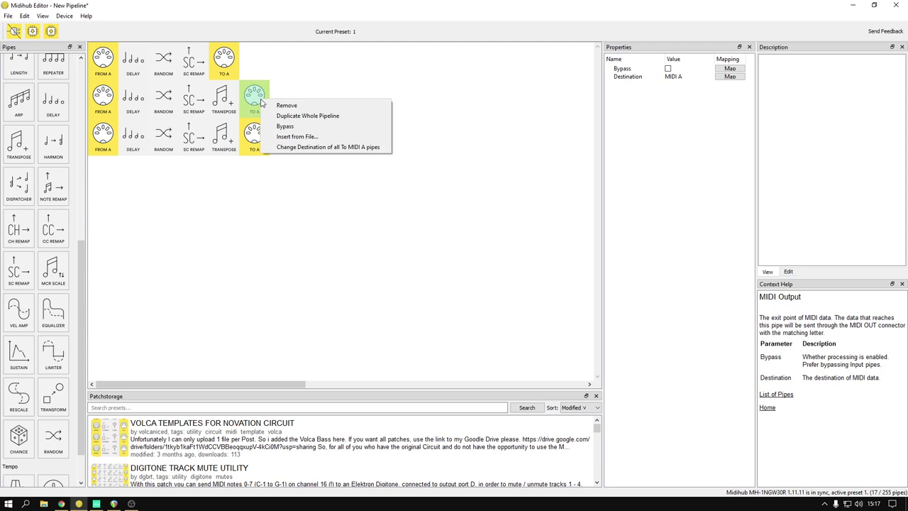
pyautogui.click(325, 126)
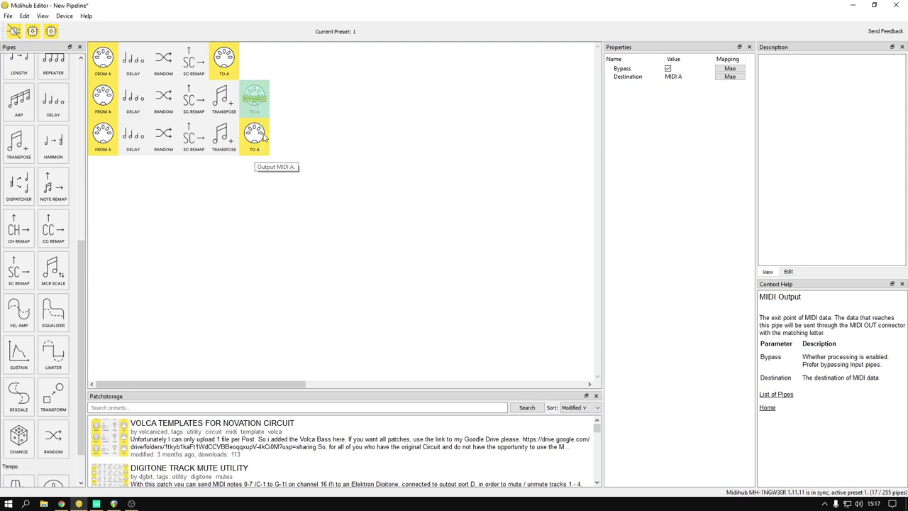
pyautogui.rightClick(257, 139)
pyautogui.click(290, 163)
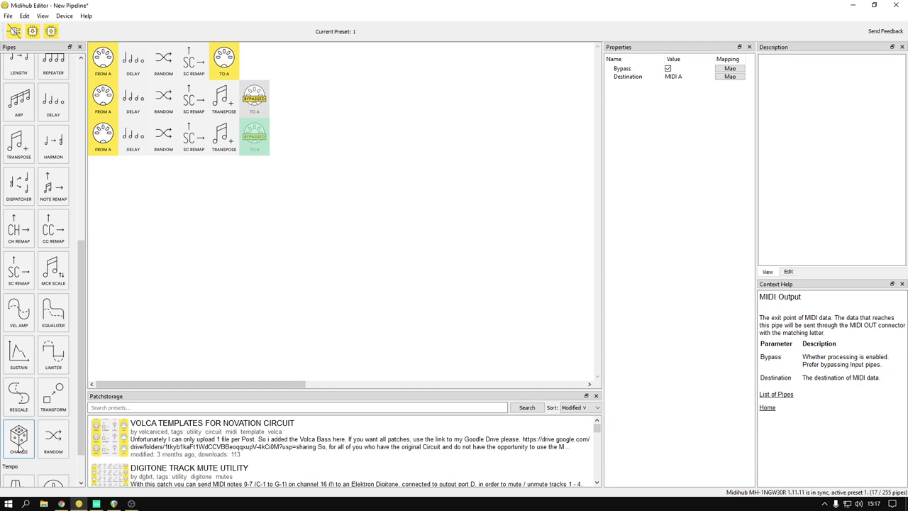
pyautogui.moveTo(20, 449); pyautogui.dragTo(212, 70)
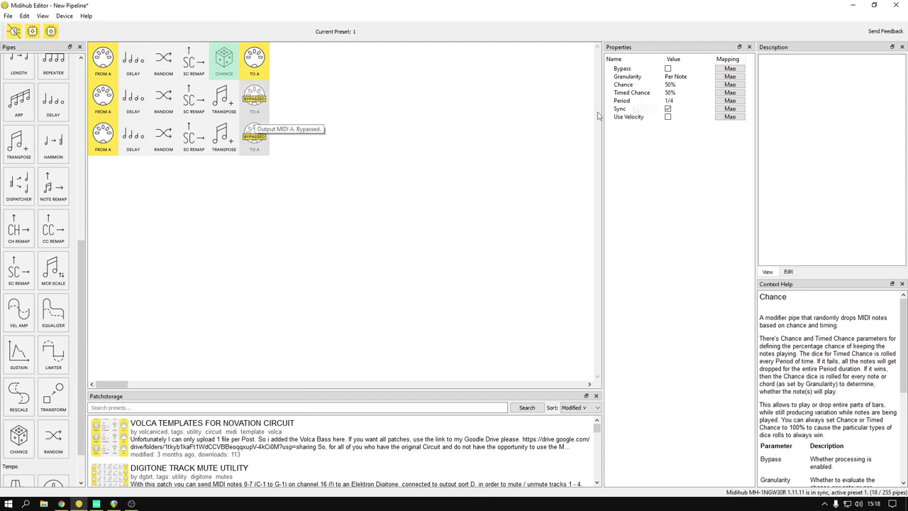
# Step: Set the first pipeline's Chance pipe to Timed Chance 100% and Chance 75%
pyautogui.click(687, 93)
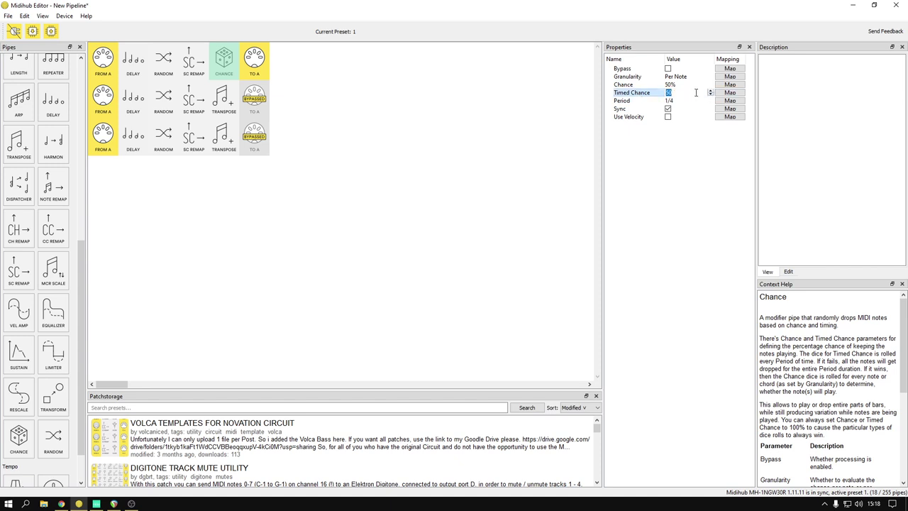
pyautogui.scroll(-5, 831, 415)
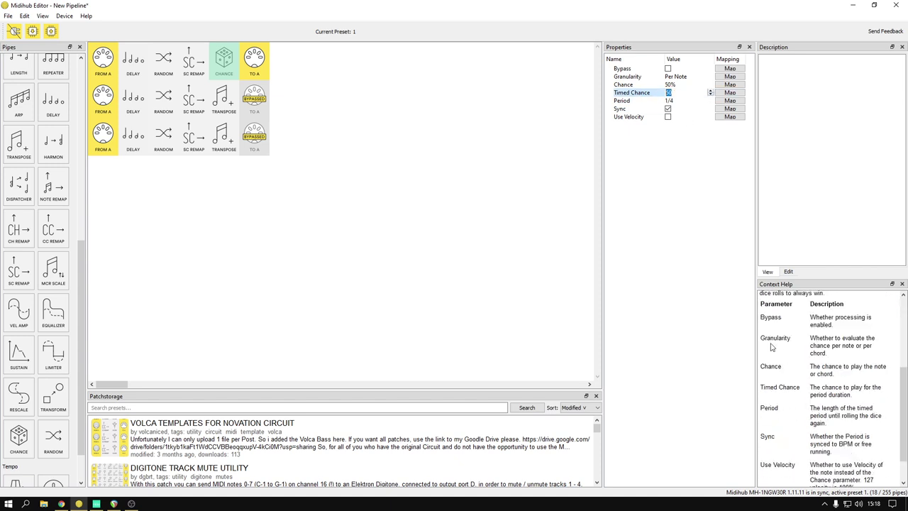
pyautogui.scroll(-1, 774, 346)
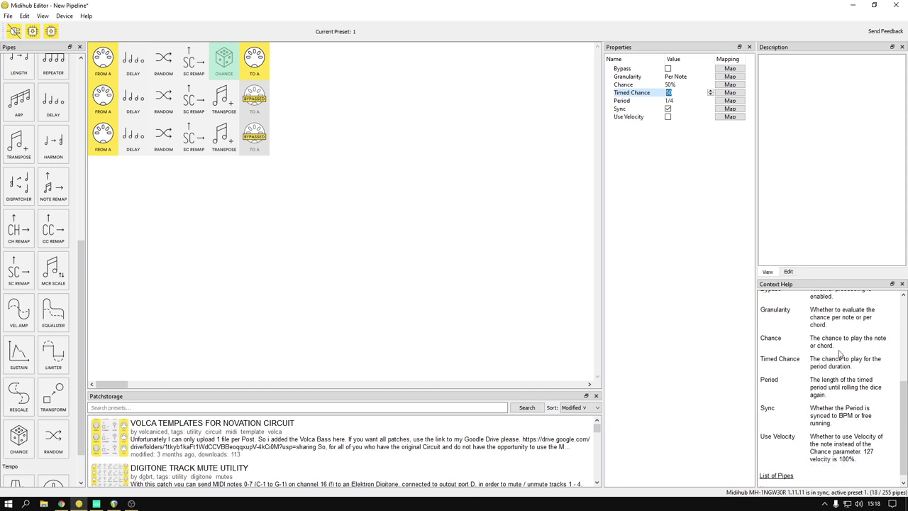
pyautogui.click(676, 85)
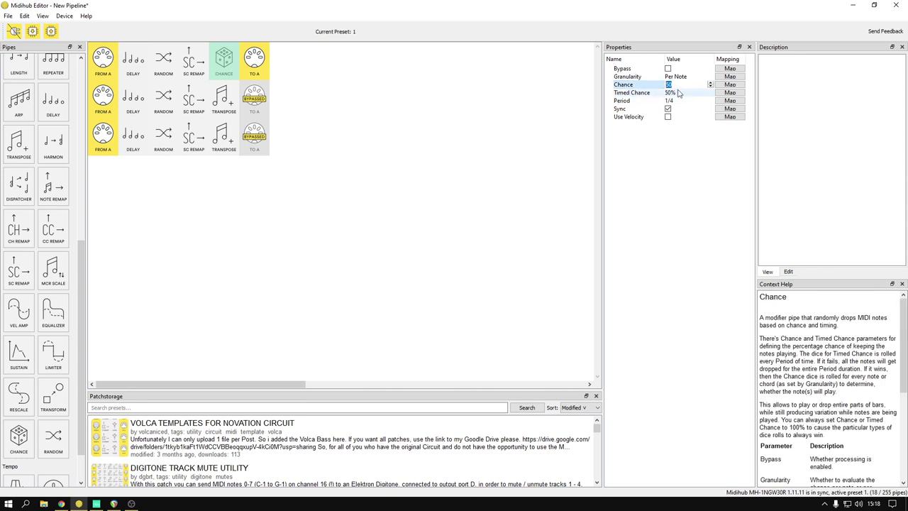
pyautogui.click(685, 93)
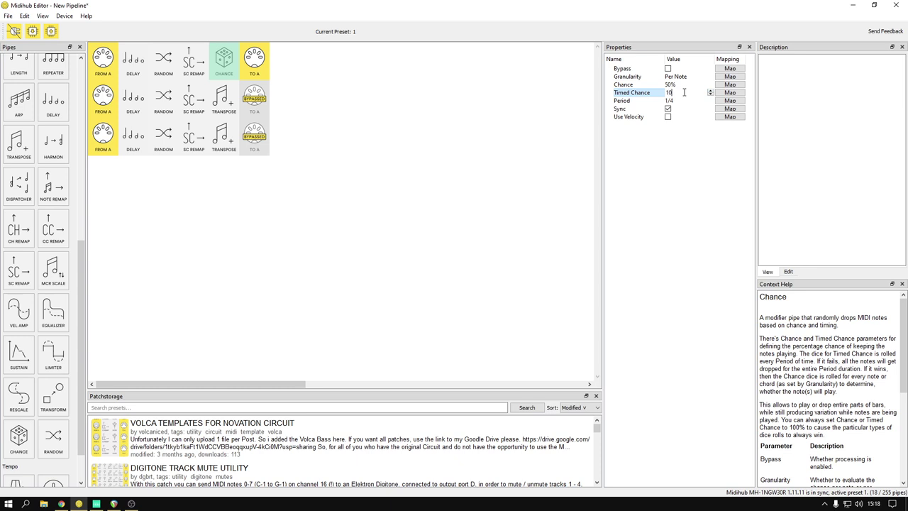
pyautogui.click(684, 85)
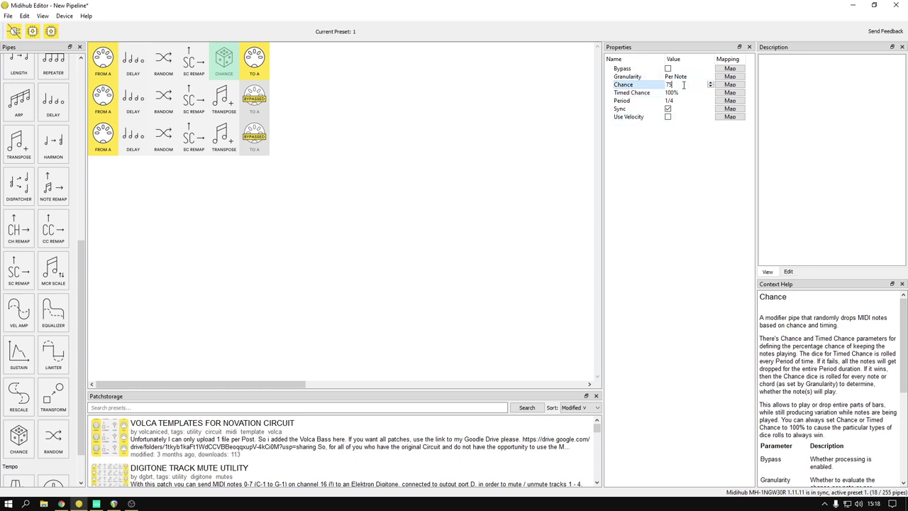
pyautogui.write('75')
pyautogui.click(666, 185)
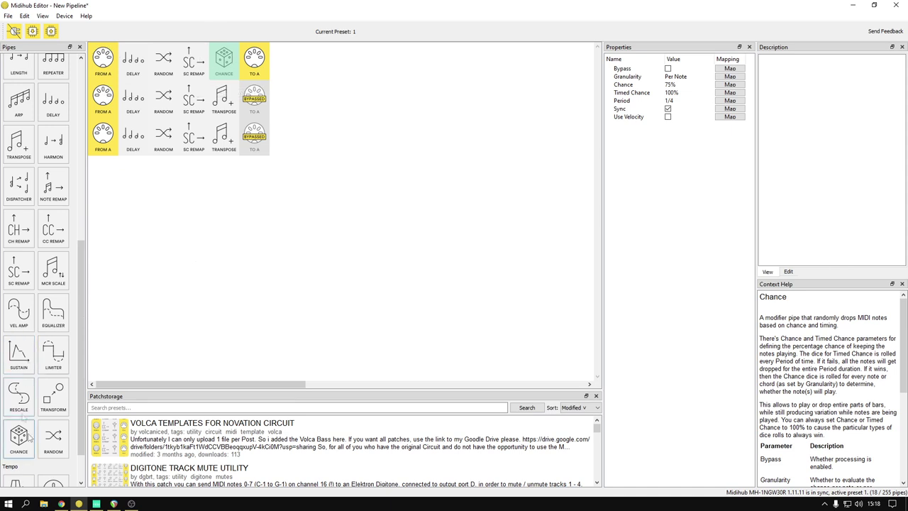
# Step: Un-bypass the To A outputs of rows two and three, adding a Timed Chance 100% Chance pipe to row two
pyautogui.rightClick(254, 101)
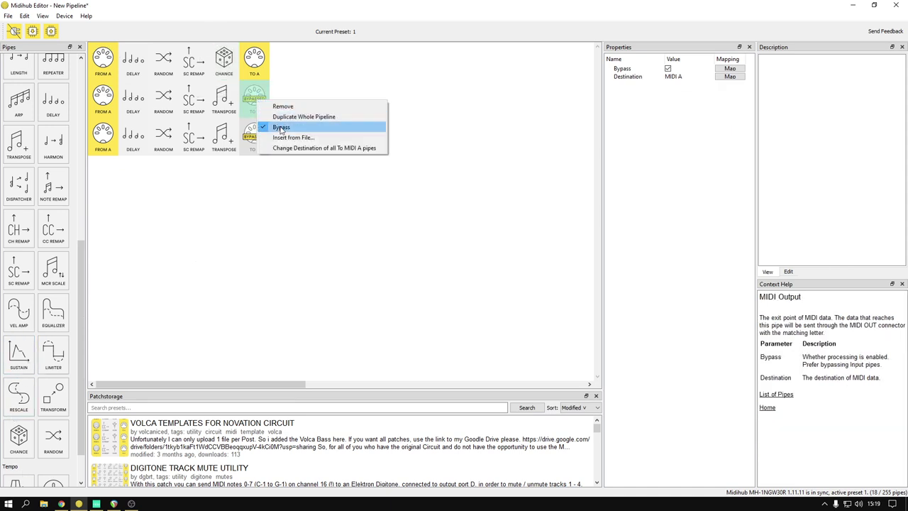
pyautogui.click(273, 125)
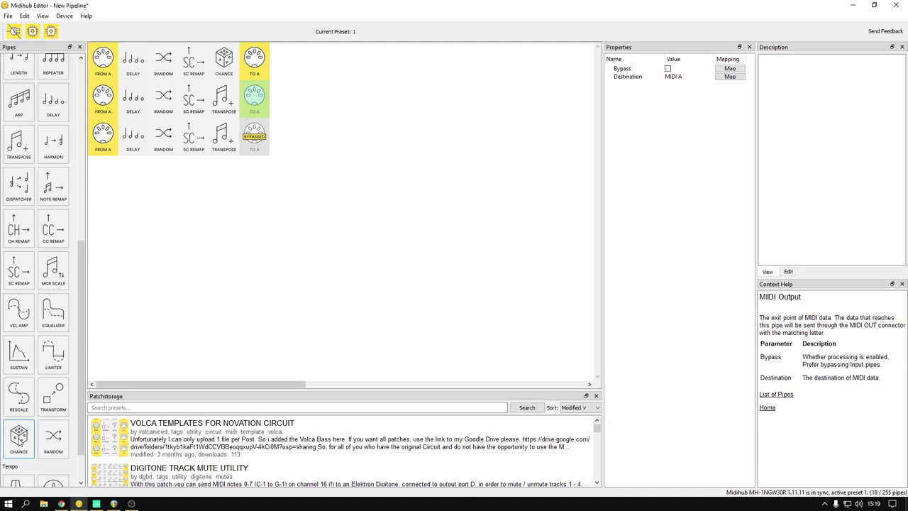
pyautogui.moveTo(19, 440); pyautogui.dragTo(244, 104)
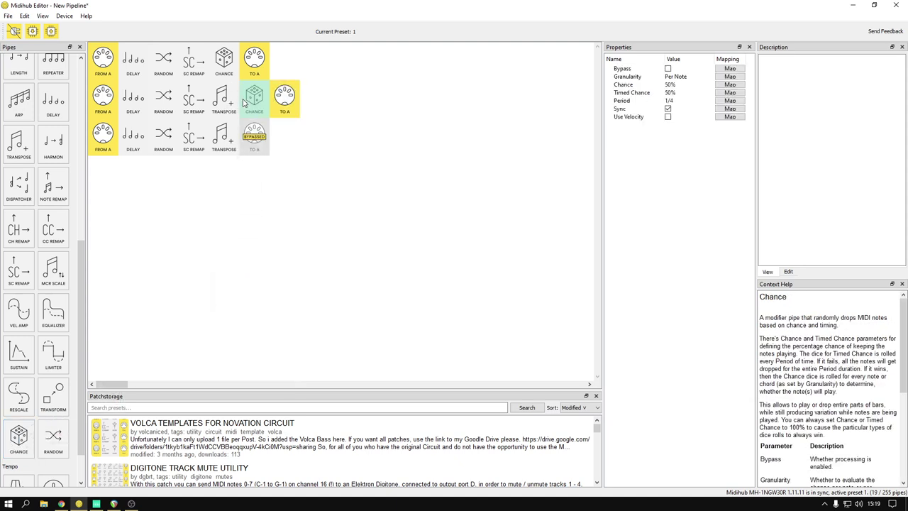
pyautogui.click(679, 92)
pyautogui.click(680, 92)
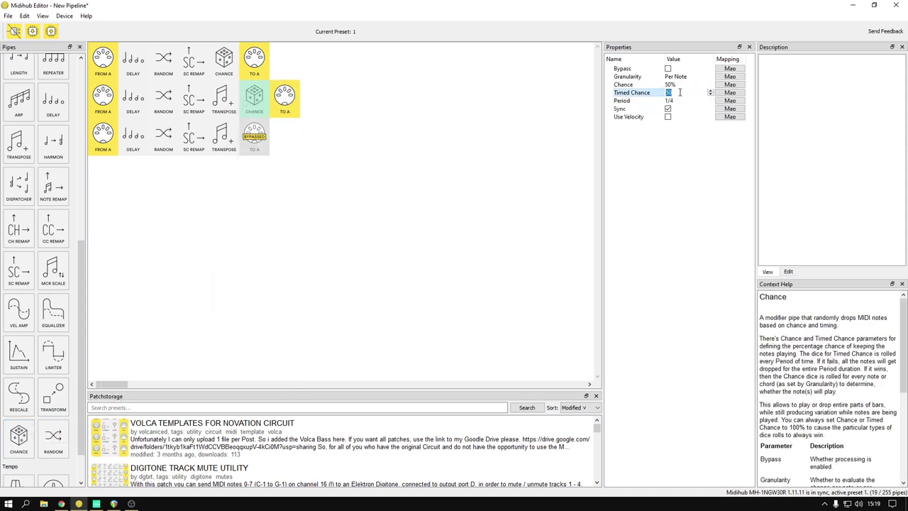
pyautogui.click(692, 85)
pyautogui.click(692, 84)
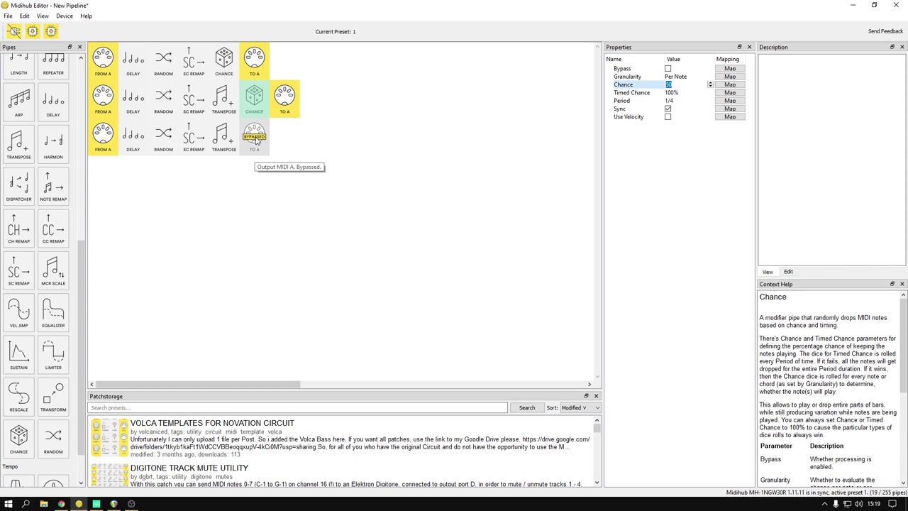
pyautogui.rightClick(257, 140)
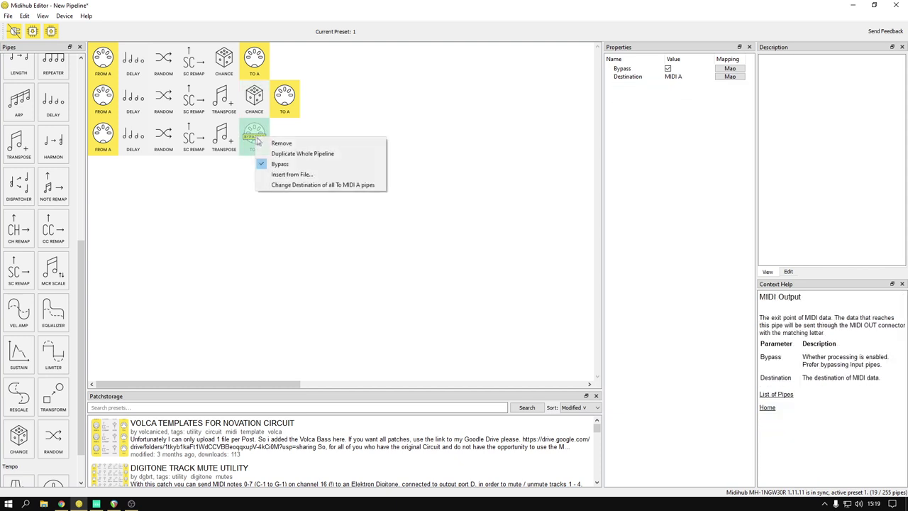
pyautogui.click(270, 165)
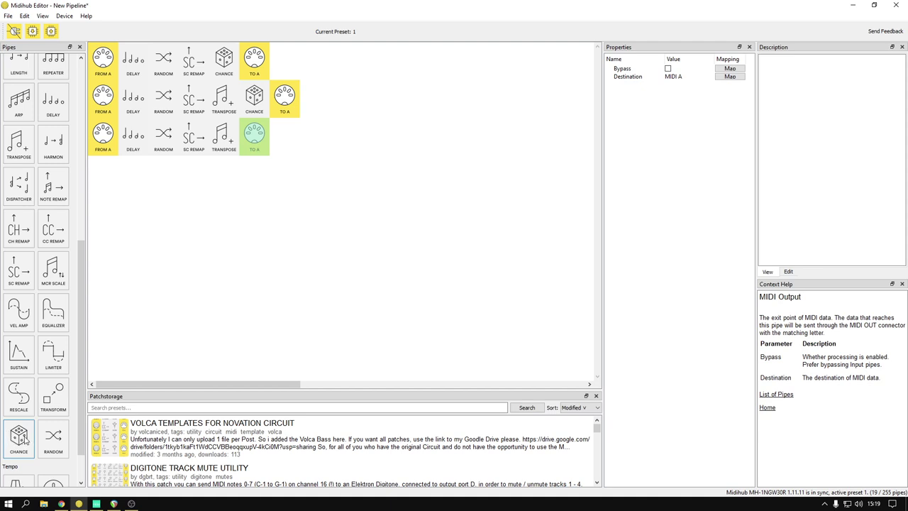
# Step: Insert a Chance pipe before row three's To A with Timed Chance 100 and Chance 75
pyautogui.moveTo(26, 442); pyautogui.dragTo(248, 141)
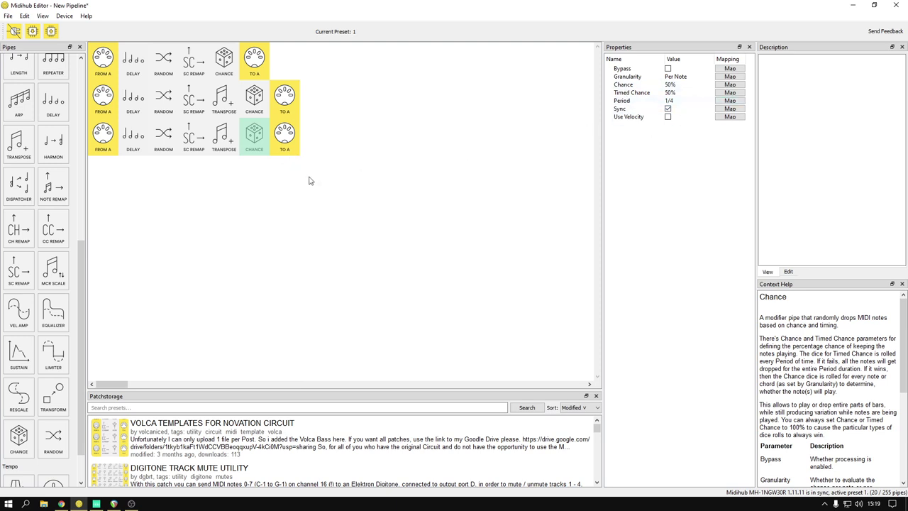
pyautogui.click(680, 92)
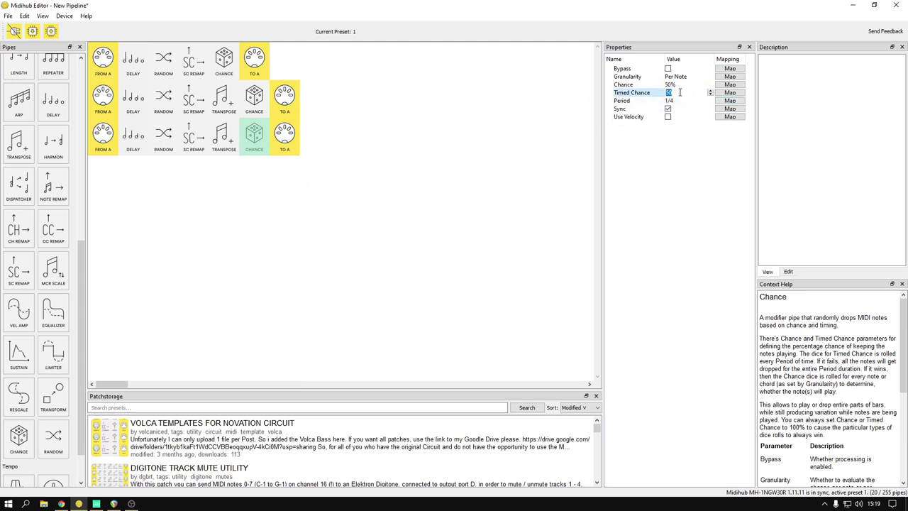
pyautogui.write('100')
pyautogui.click(679, 85)
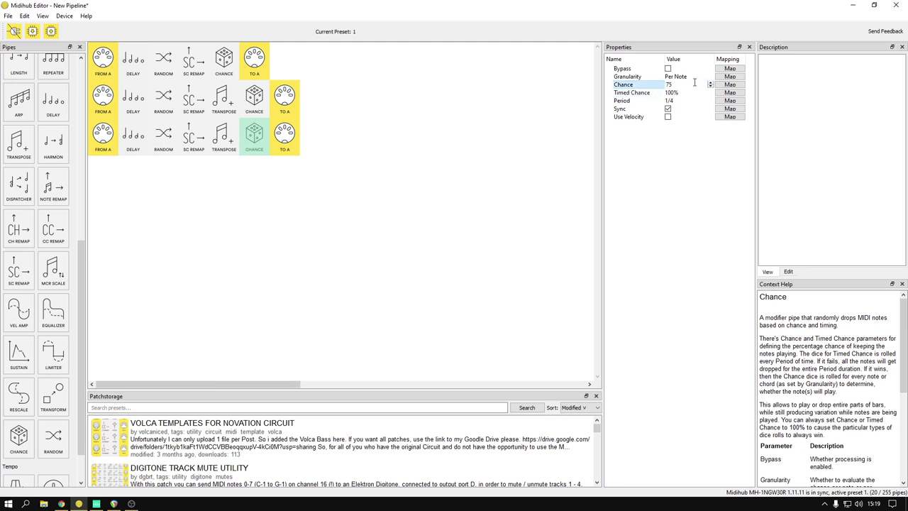
pyautogui.write('75')
pyautogui.click(664, 177)
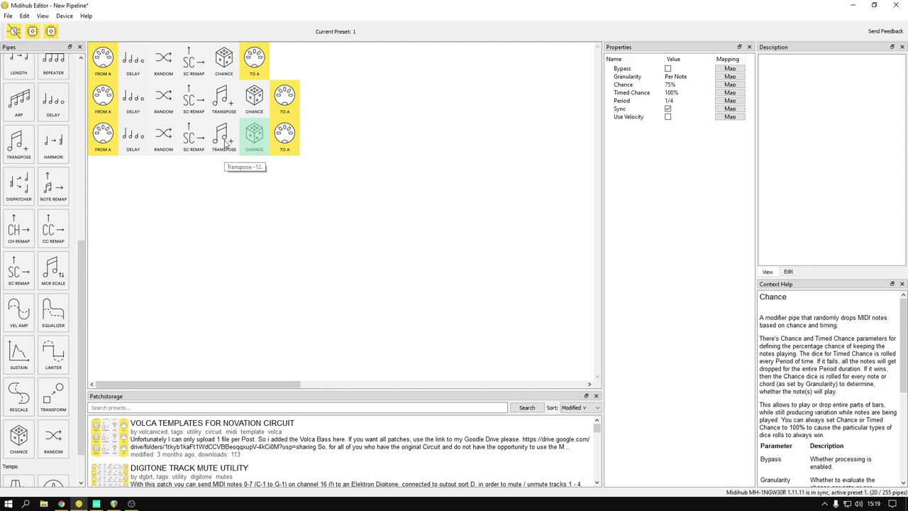
# Step: Change the third pipeline's Transpose Semitones to -24
pyautogui.click(224, 141)
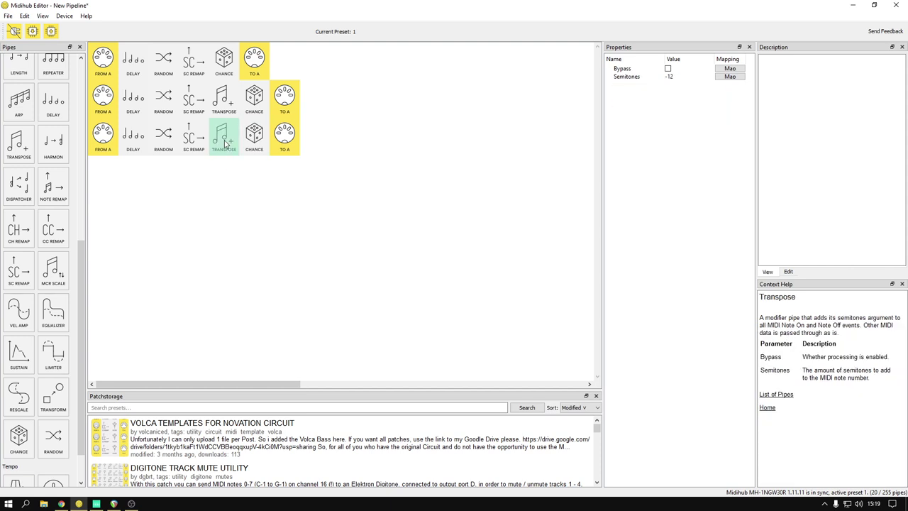
pyautogui.click(689, 78)
pyautogui.click(690, 78)
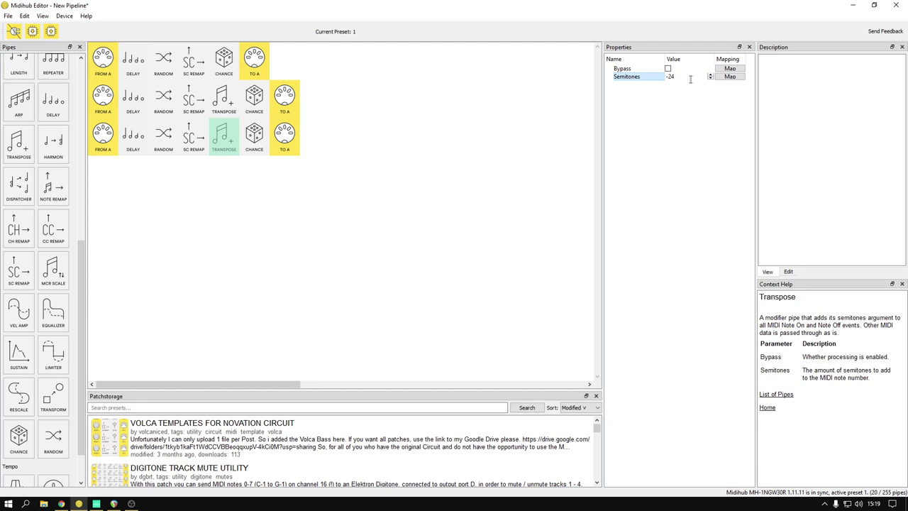
pyautogui.write('-24')
pyautogui.click(462, 215)
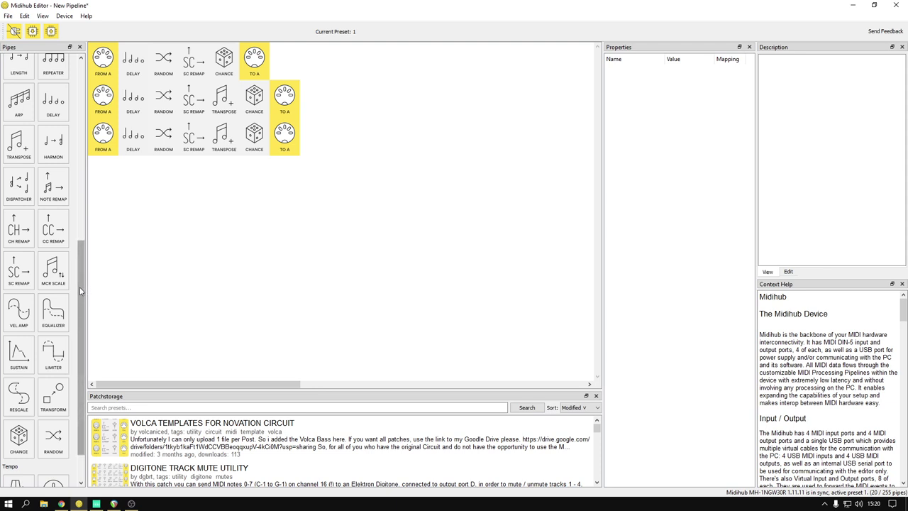
# Step: Build a fourth row running From MIDI A through a Length pipe into To MIDI A
pyautogui.moveTo(78, 281); pyautogui.dragTo(81, 103)
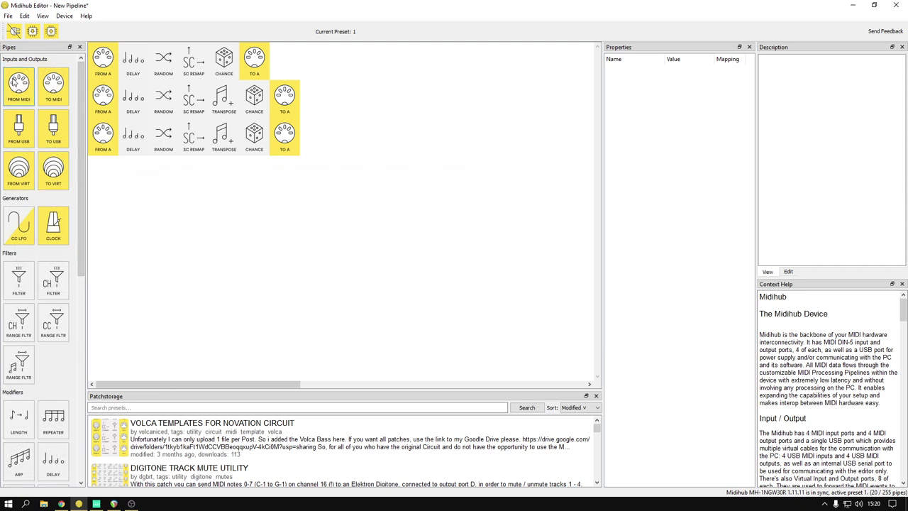
pyautogui.moveTo(16, 82); pyautogui.dragTo(104, 172)
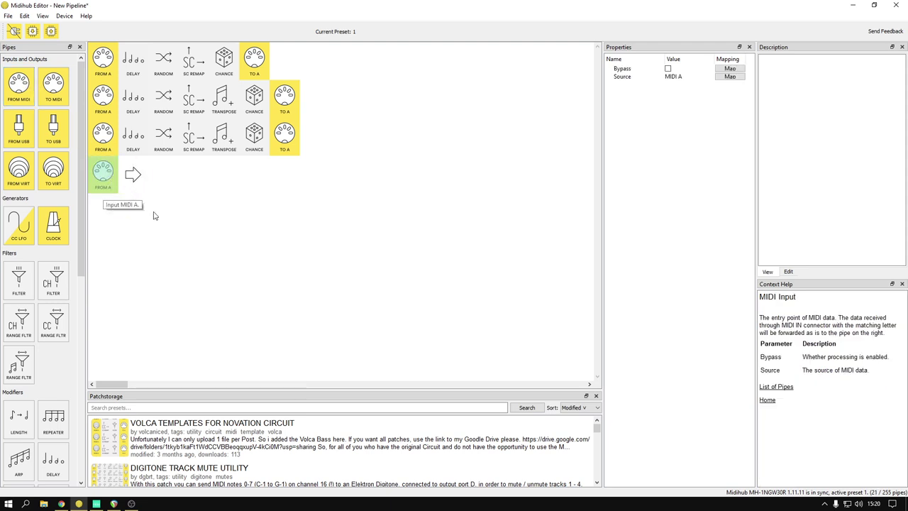
pyautogui.moveTo(44, 80); pyautogui.dragTo(168, 171)
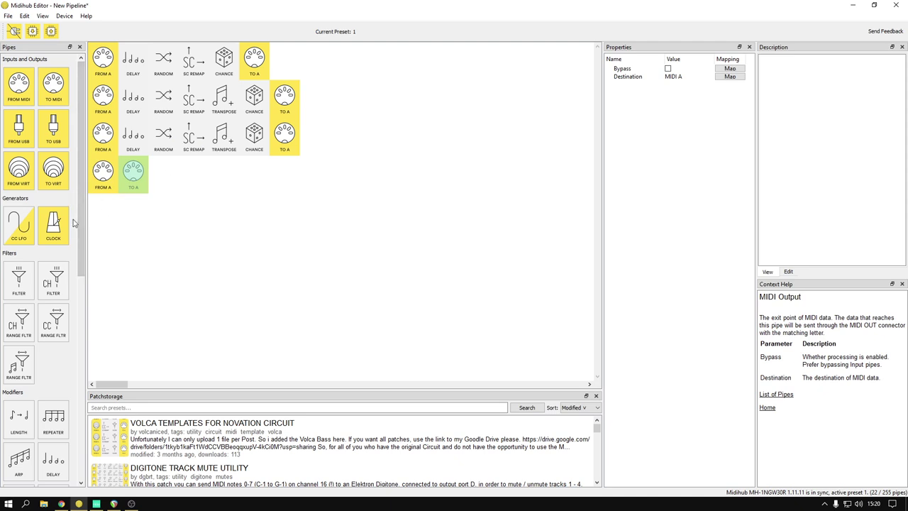
pyautogui.moveTo(84, 245); pyautogui.dragTo(90, 365)
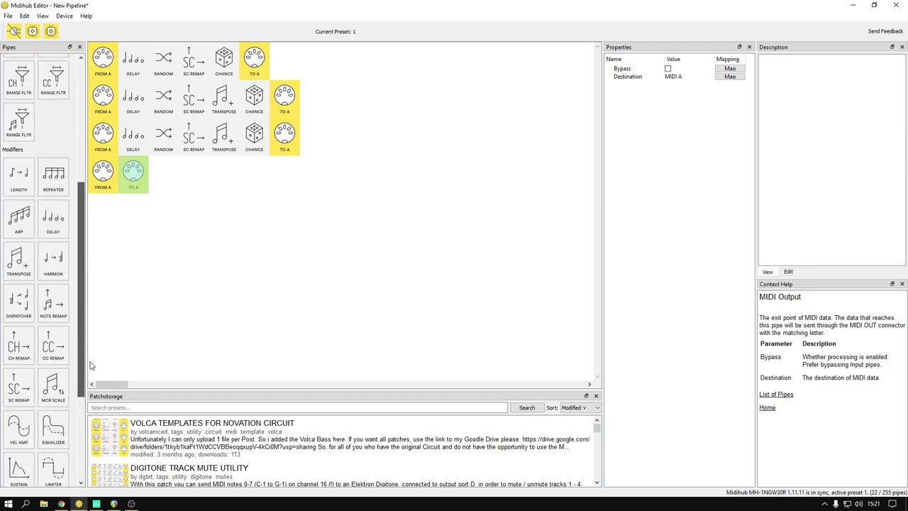
pyautogui.moveTo(91, 365); pyautogui.dragTo(90, 366)
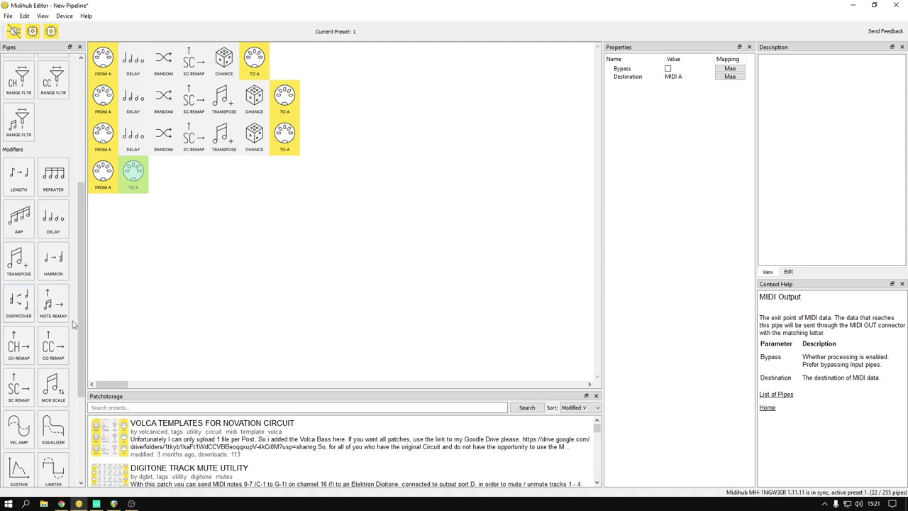
pyautogui.click(22, 180)
pyautogui.moveTo(24, 181); pyautogui.dragTo(129, 183)
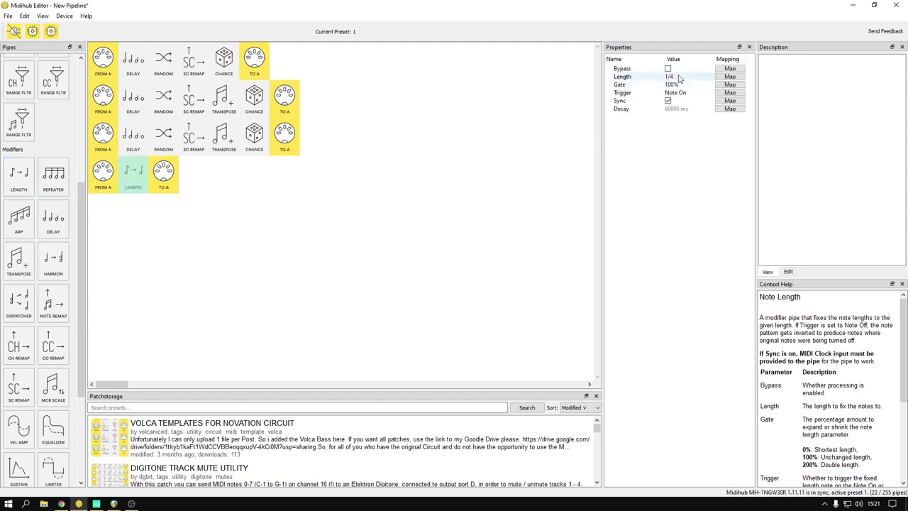
# Step: Change the fourth pipeline's Length value from 1/4 to 1 bar
pyautogui.click(678, 78)
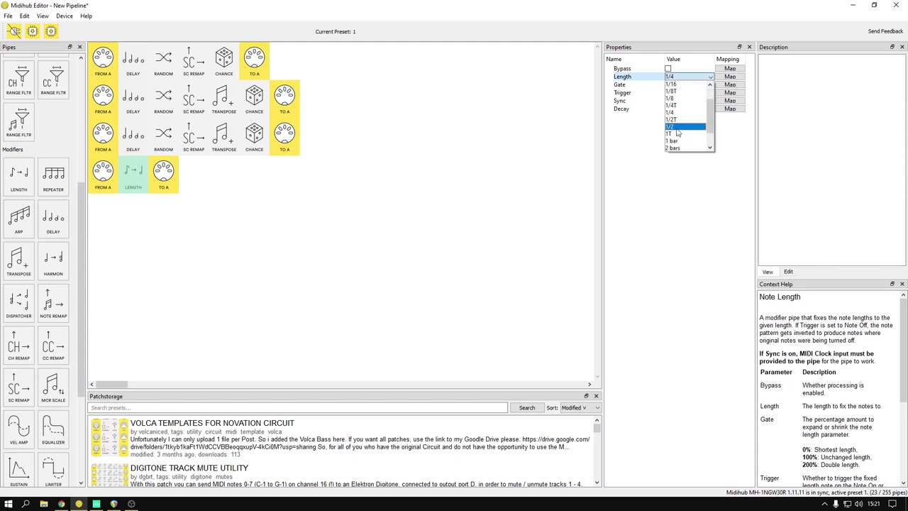
pyautogui.click(673, 141)
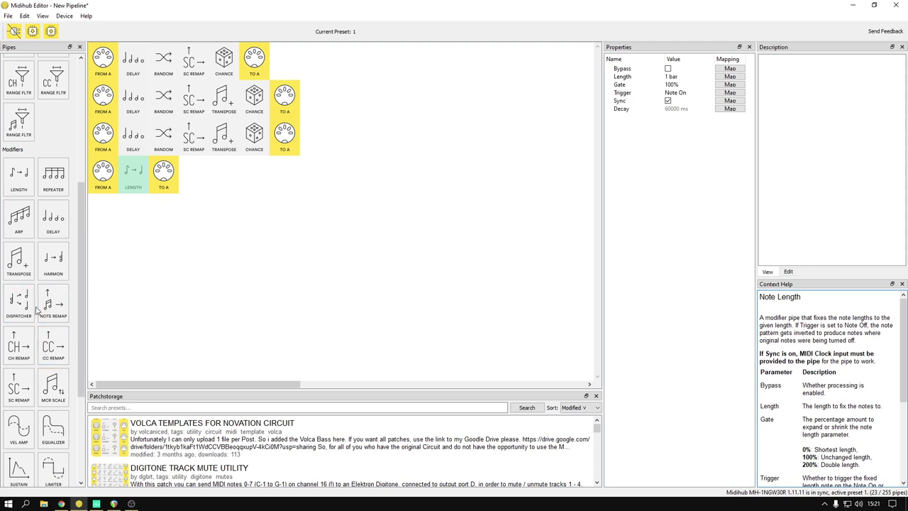
pyautogui.scroll(-3, 37, 310)
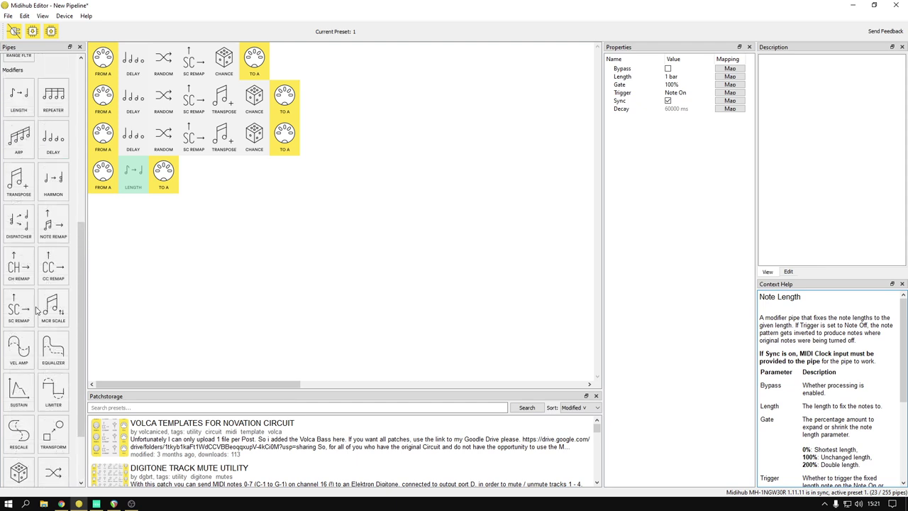
pyautogui.scroll(3, 37, 310)
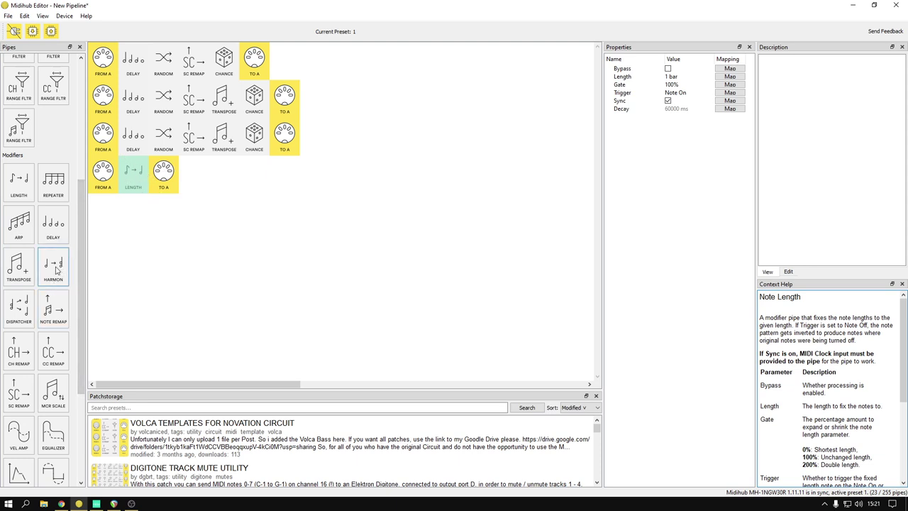
# Step: Append a Harmonizer after Length in row four with 2nd interval +7 and 3rd interval +12
pyautogui.moveTo(56, 268); pyautogui.dragTo(155, 181)
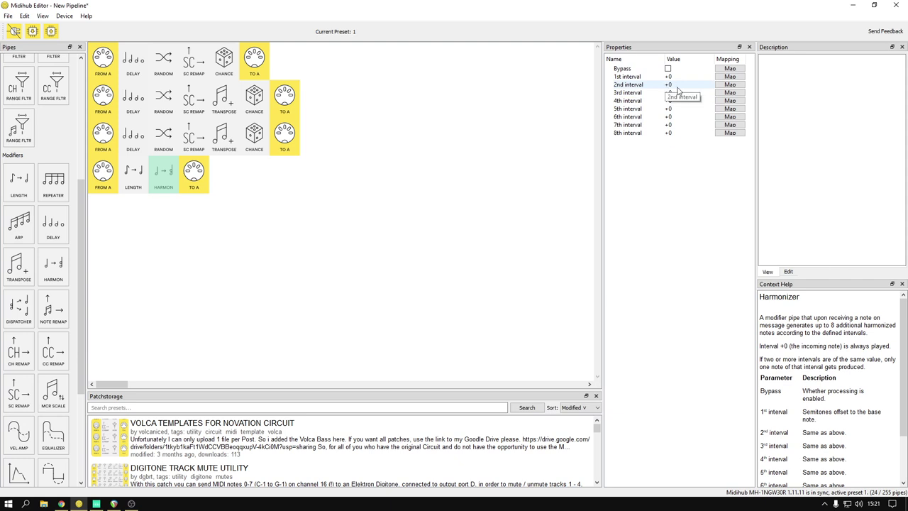
pyautogui.doubleClick(675, 85)
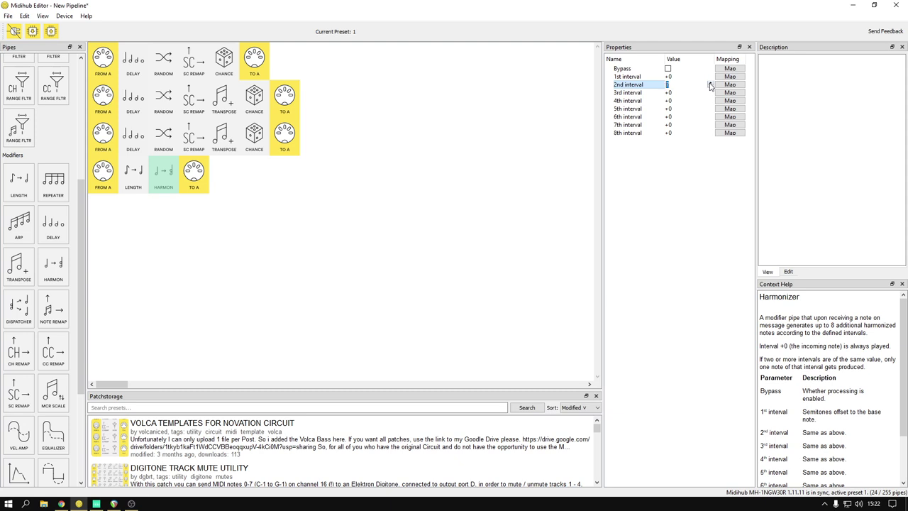
pyautogui.doubleClick(708, 92)
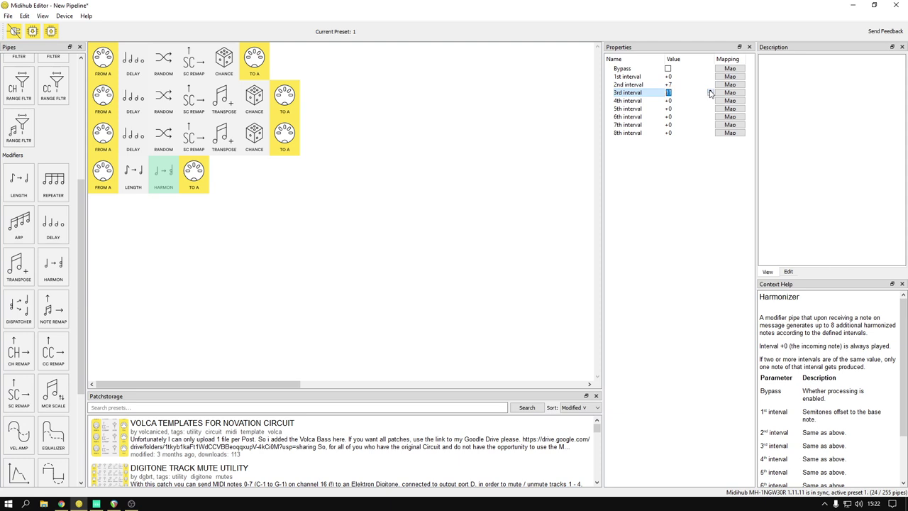
pyautogui.doubleClick(694, 101)
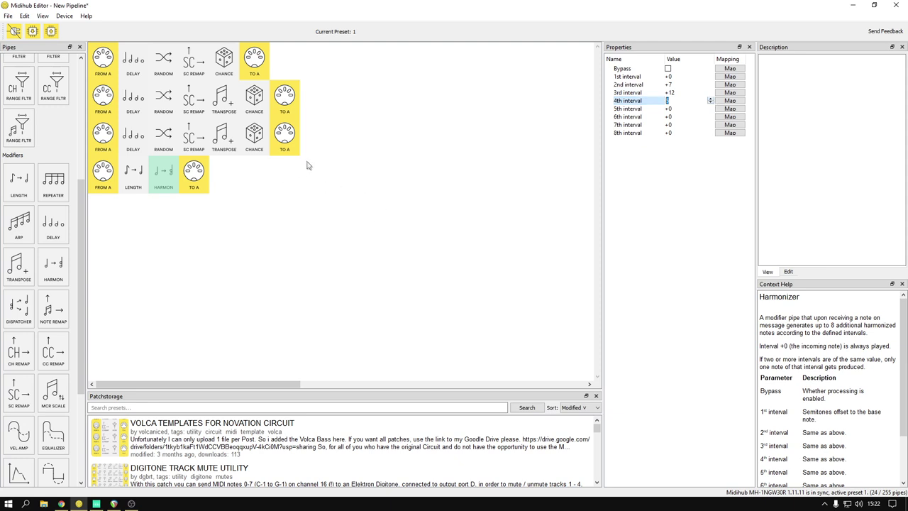
pyautogui.rightClick(260, 57)
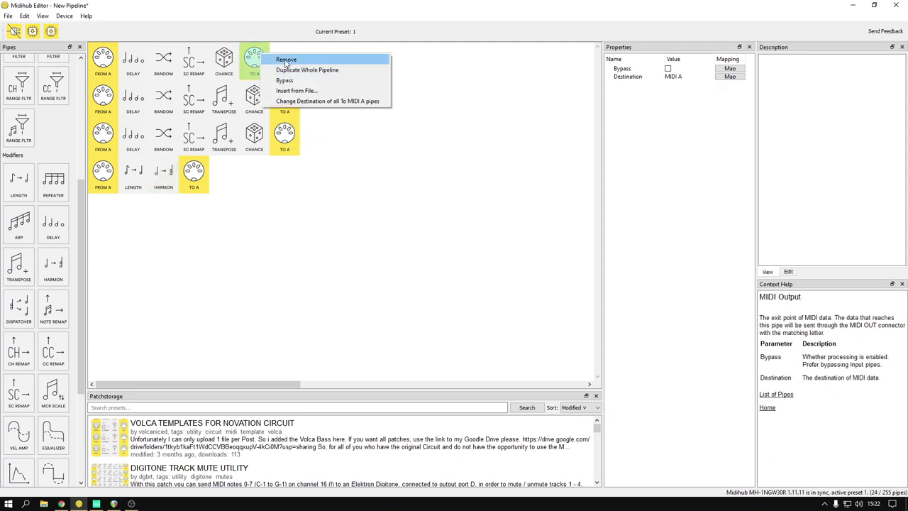
# Step: Bypass the To A outputs of pipelines 1, 2 and 3, leaving only pipeline 4 sending MIDI
pyautogui.click(305, 81)
pyautogui.rightClick(285, 97)
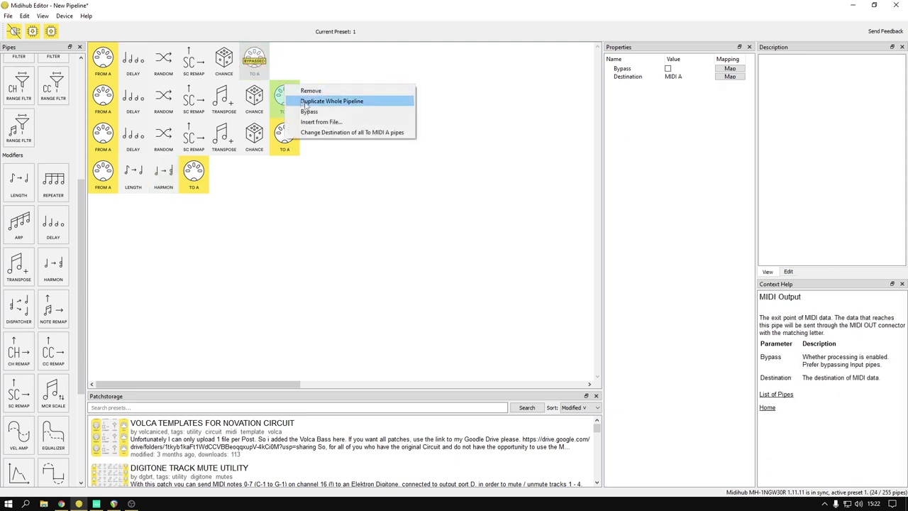
pyautogui.click(305, 113)
pyautogui.rightClick(287, 140)
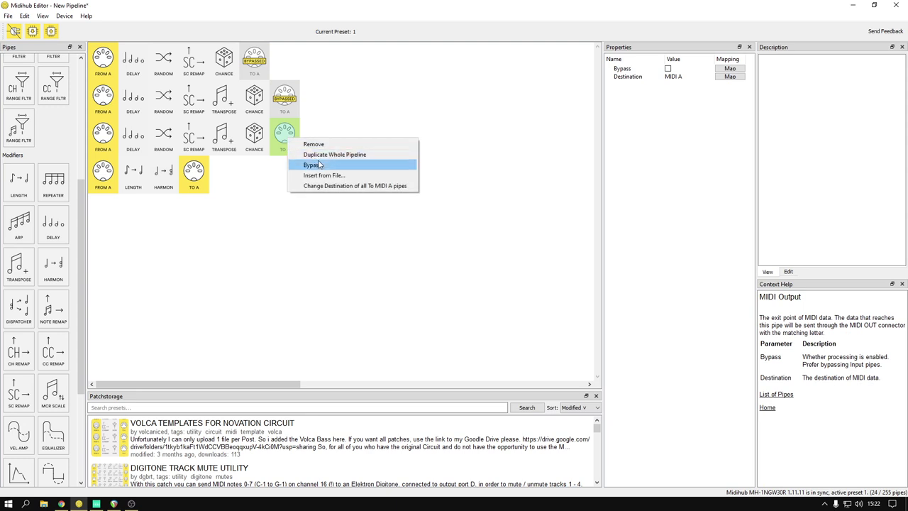
pyautogui.click(317, 165)
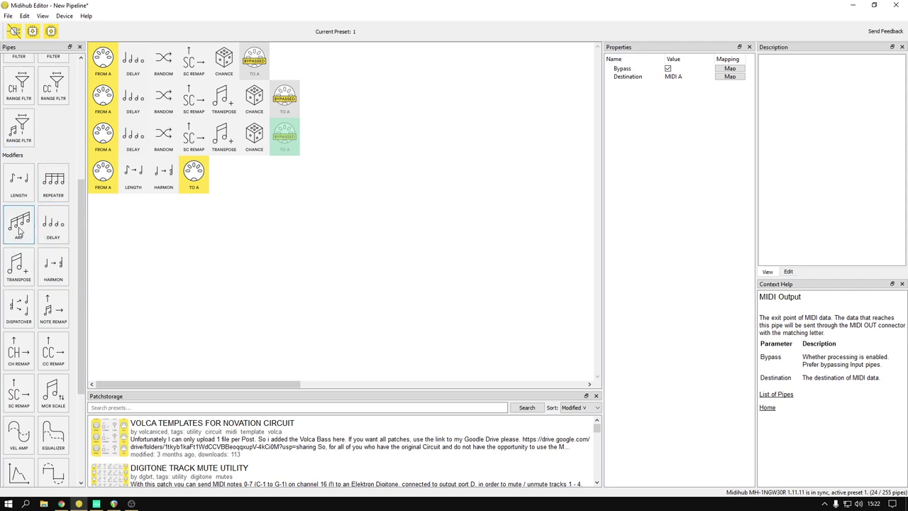
# Step: Add an Arp pipe (Up, 1/8 division, 1/8 length) after Harmonizer and un-bypass pipeline 1's output
pyautogui.moveTo(19, 226); pyautogui.dragTo(186, 183)
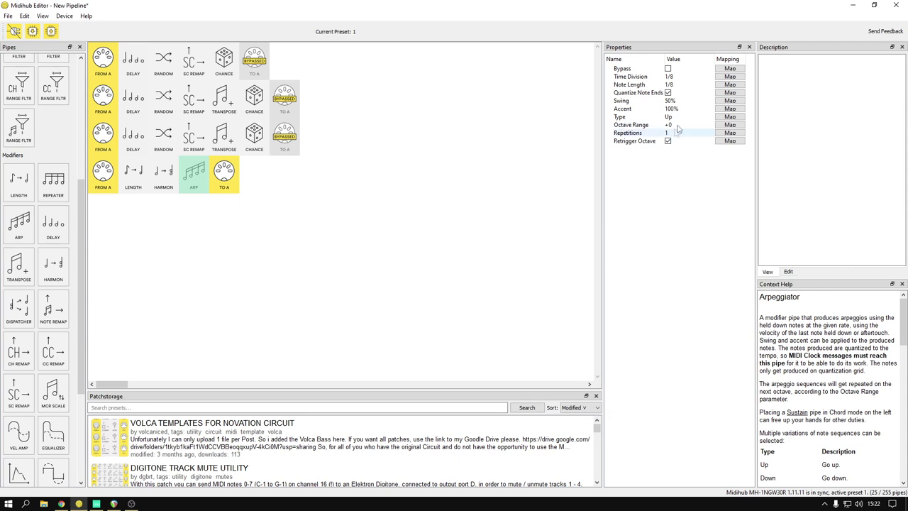
pyautogui.rightClick(255, 61)
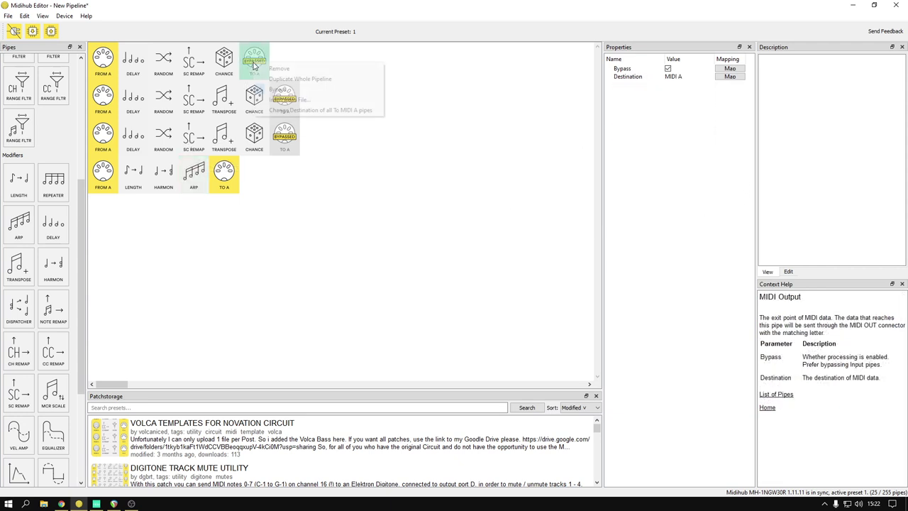
pyautogui.click(291, 91)
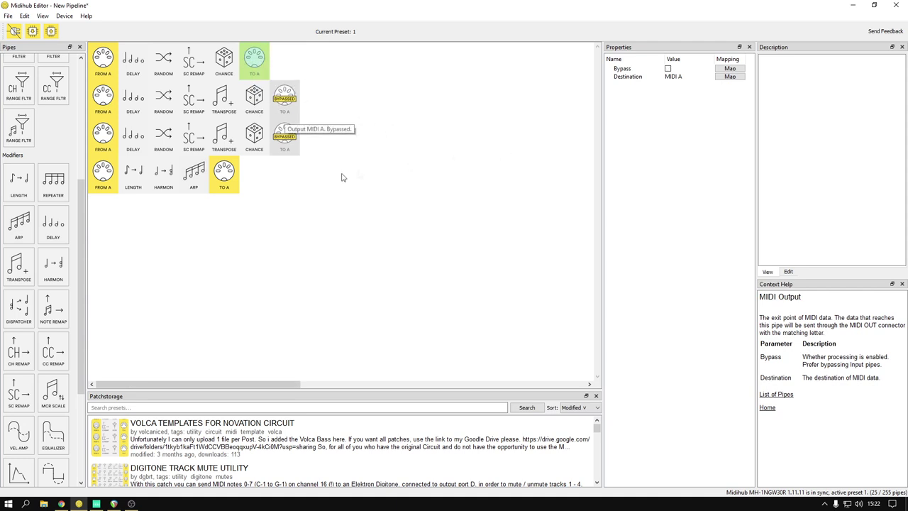
pyautogui.click(194, 176)
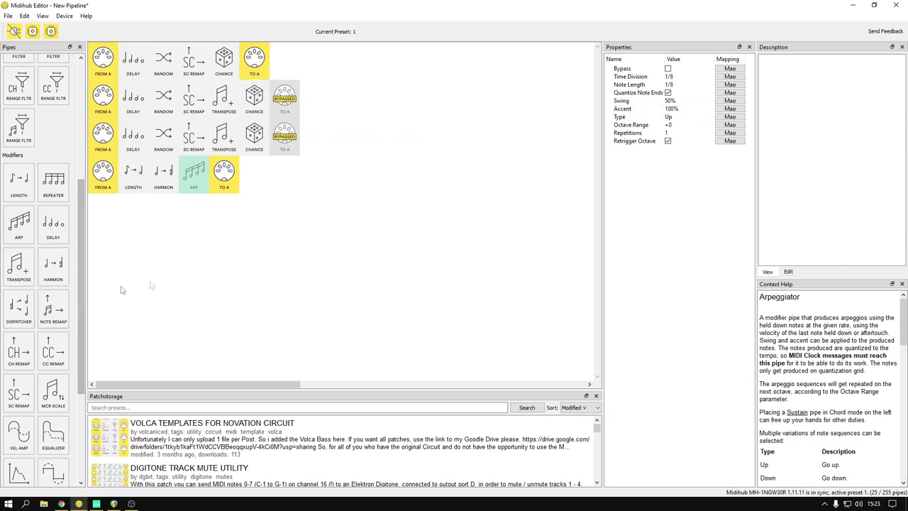
# Step: Insert a Random pipe between Arp and To A in pipeline 4, randomizing velocity +50 and -50
pyautogui.scroll(-3, 41, 323)
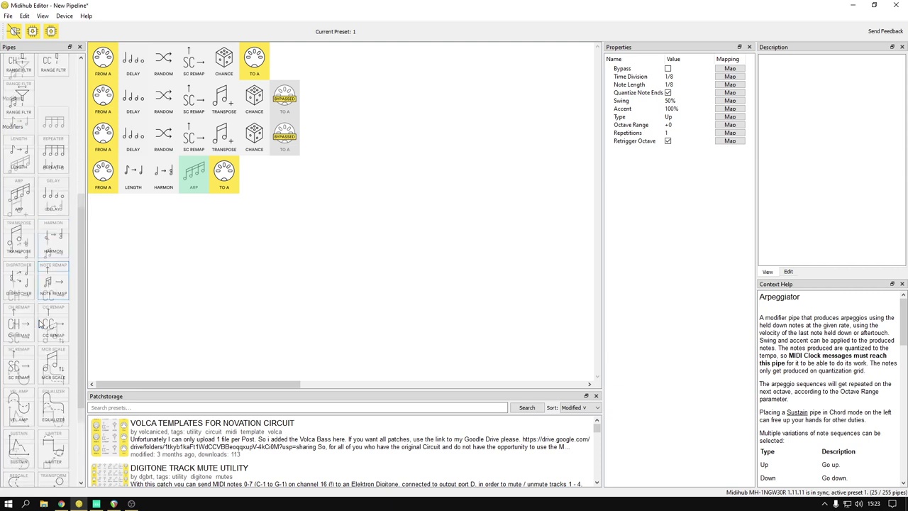
pyautogui.scroll(-3, 41, 323)
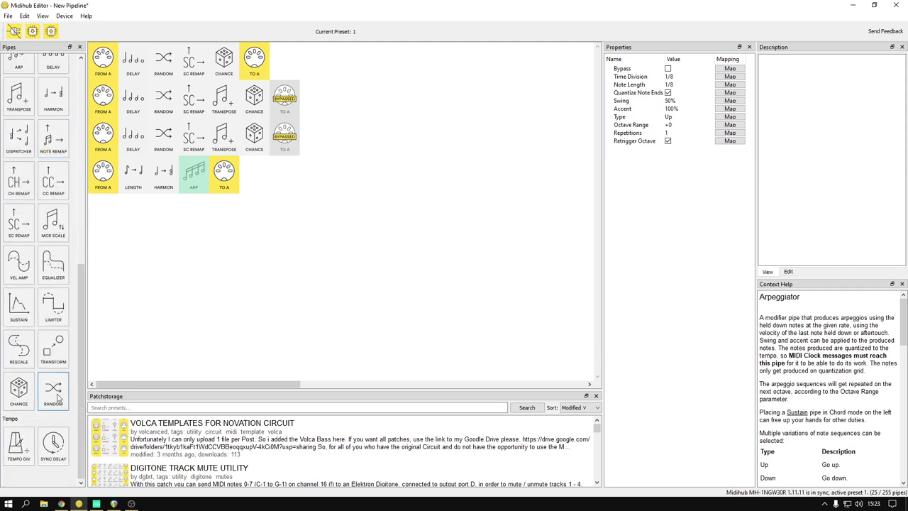
pyautogui.moveTo(59, 400); pyautogui.dragTo(213, 188)
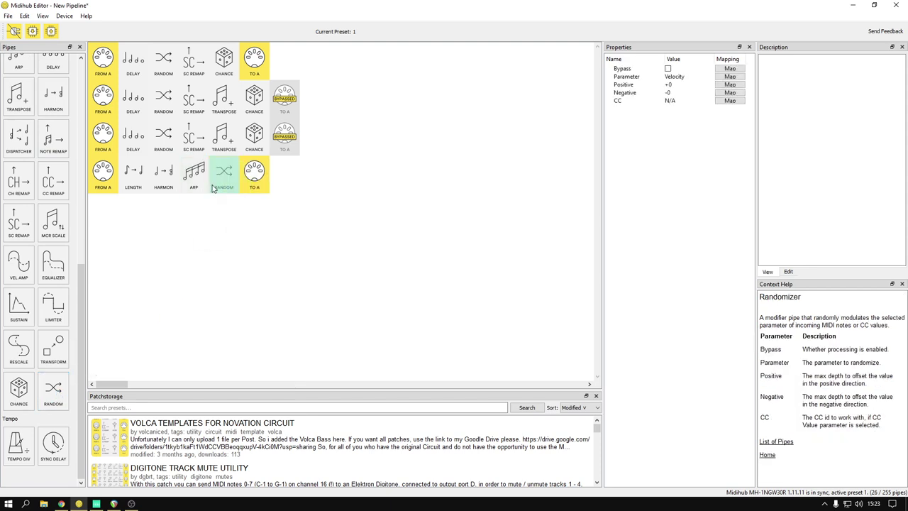
pyautogui.doubleClick(684, 85)
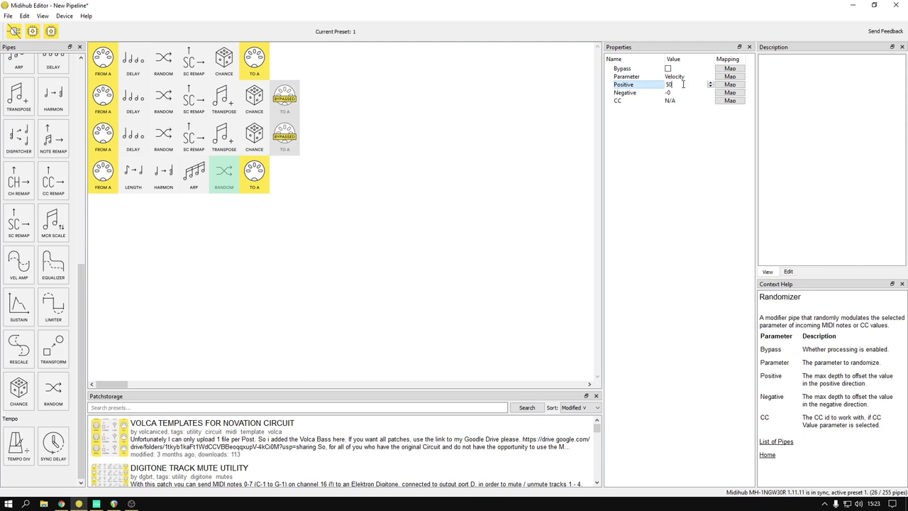
pyautogui.doubleClick(678, 93)
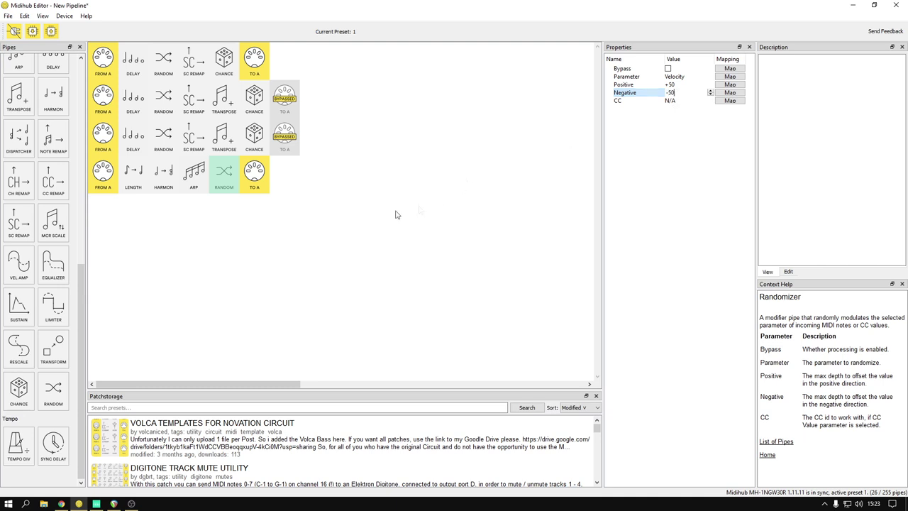
pyautogui.click(352, 199)
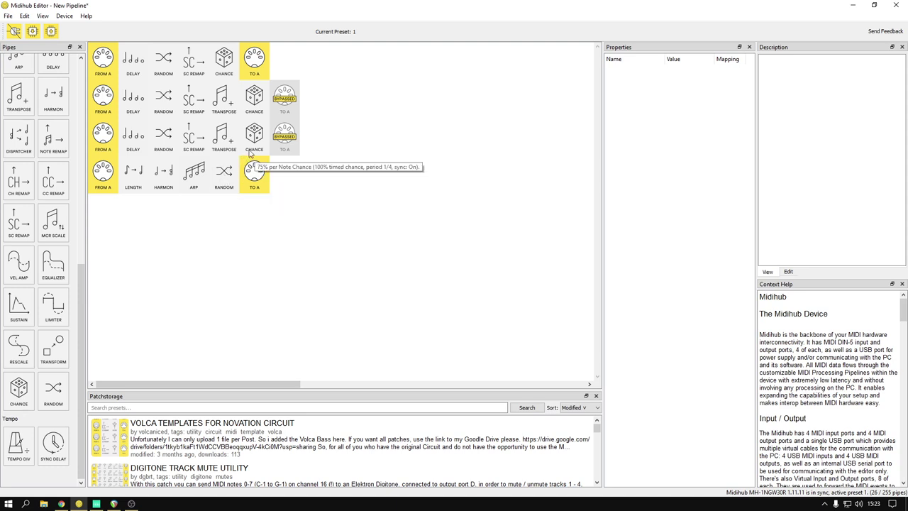
# Step: Un-bypass the To A outputs of pipelines 2 and 3 so all four pipelines send MIDI
pyautogui.rightClick(285, 99)
pyautogui.click(305, 119)
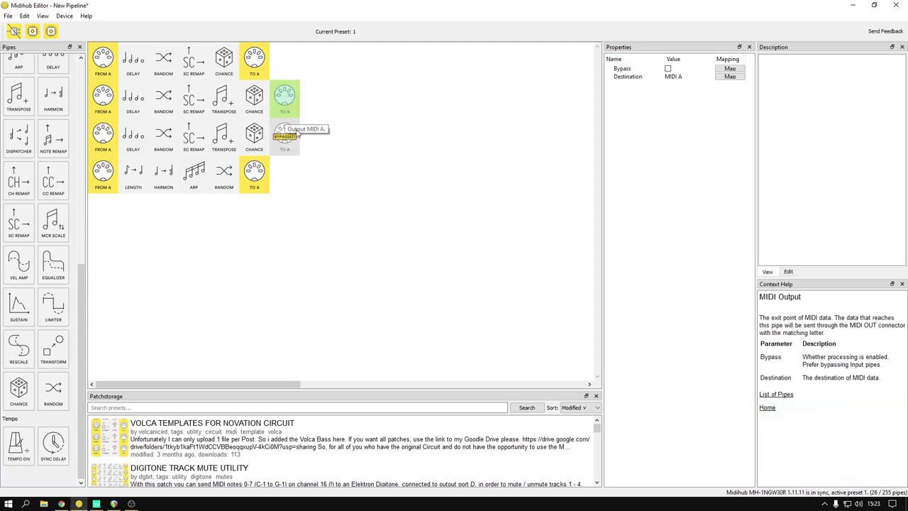
pyautogui.rightClick(284, 141)
pyautogui.click(301, 171)
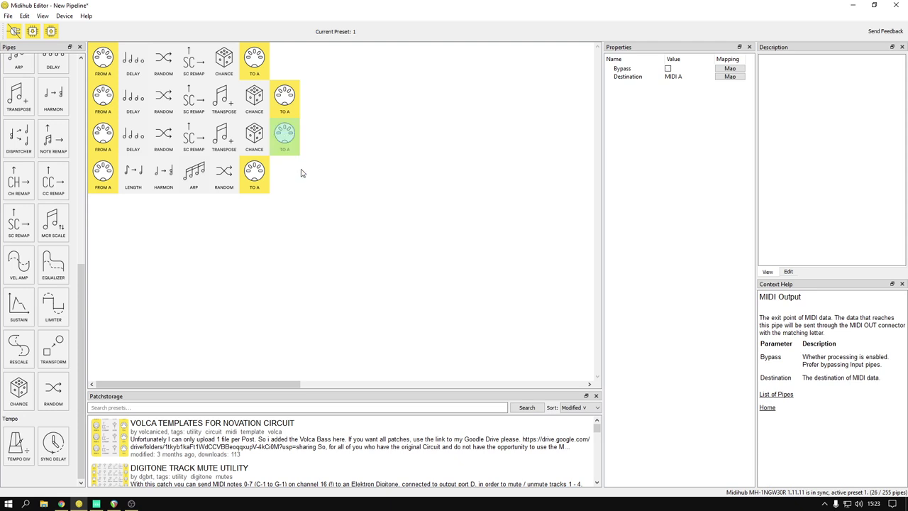